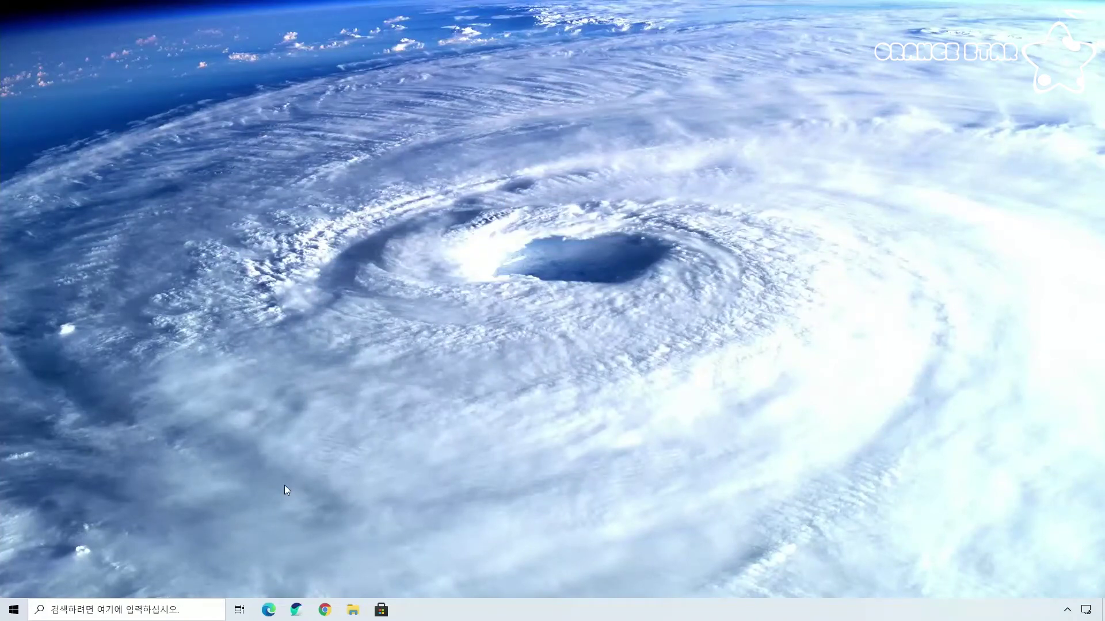
- Find the Group Policy editor by searching for "그룹", open it and close it again
left_click(154, 609)
type("그룹")
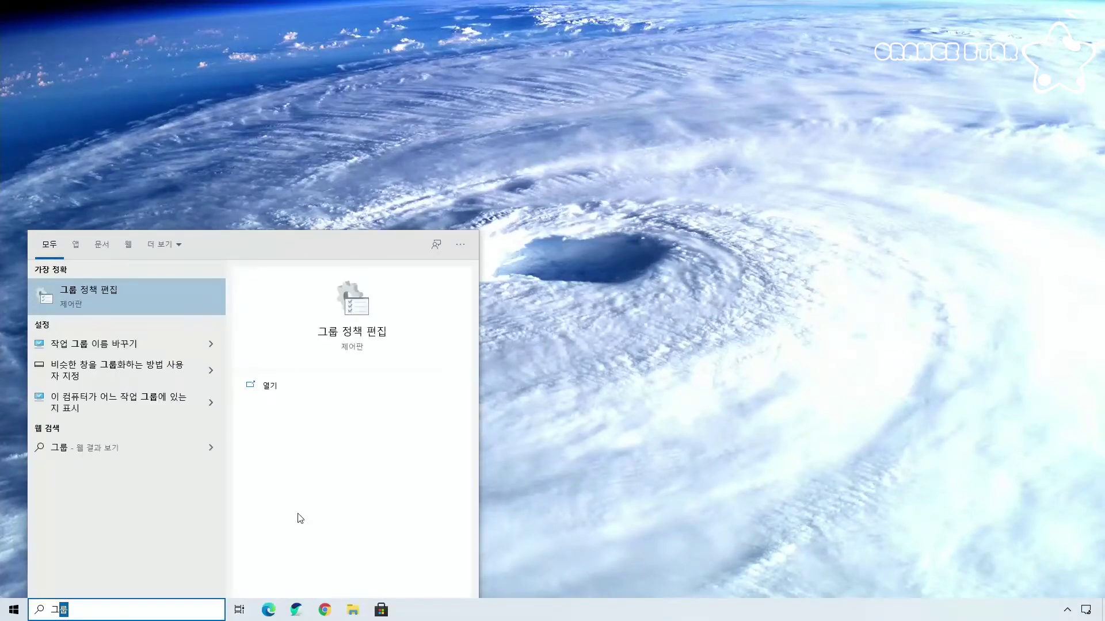
left_click(99, 299)
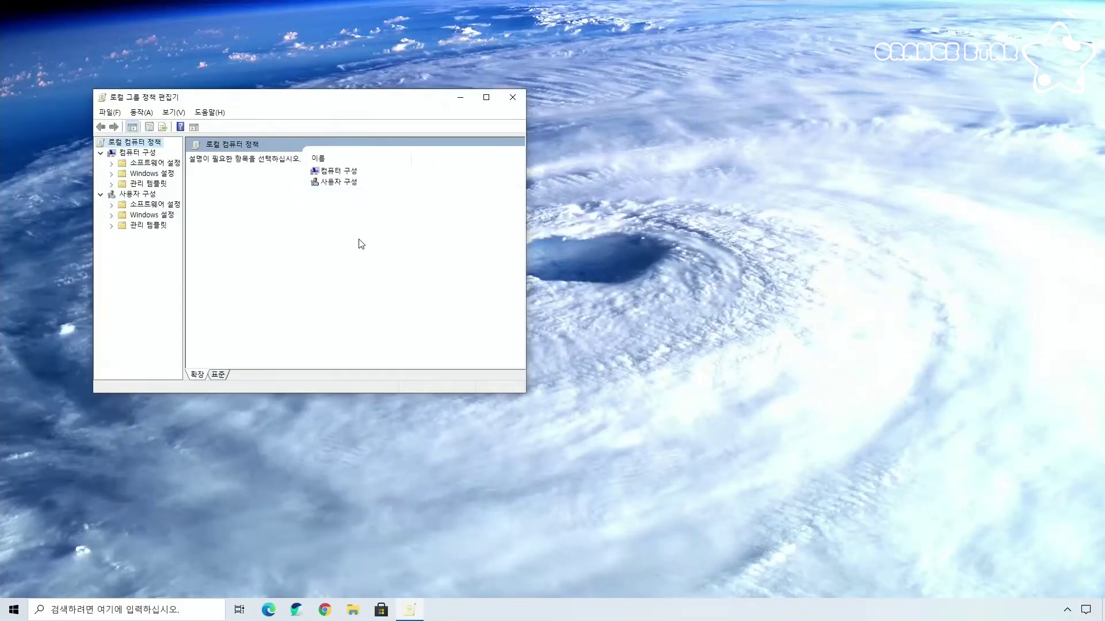
left_click(513, 97)
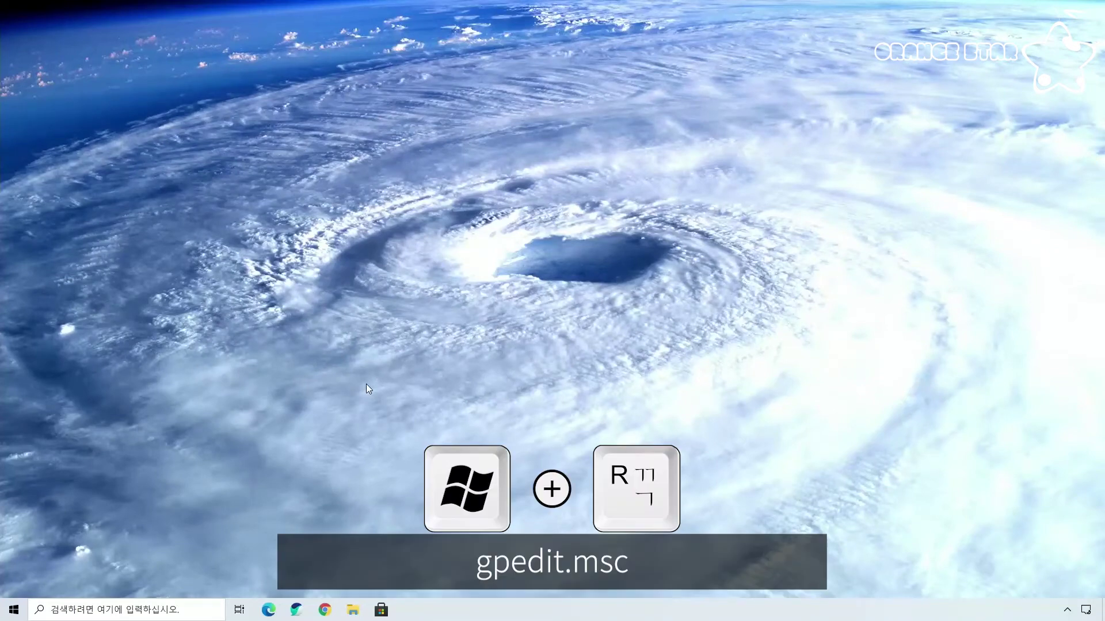
- Run gpedit.msc to open the Local Group Policy Editor, maximize it and widen the tree pane
key("super+r")
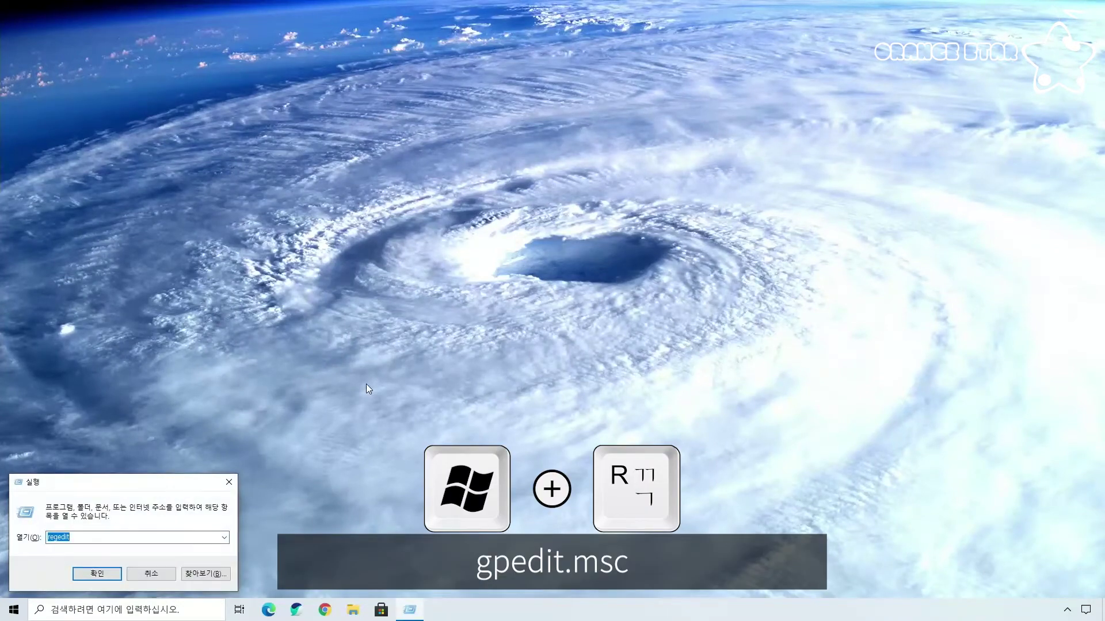
type("gpedit.msc")
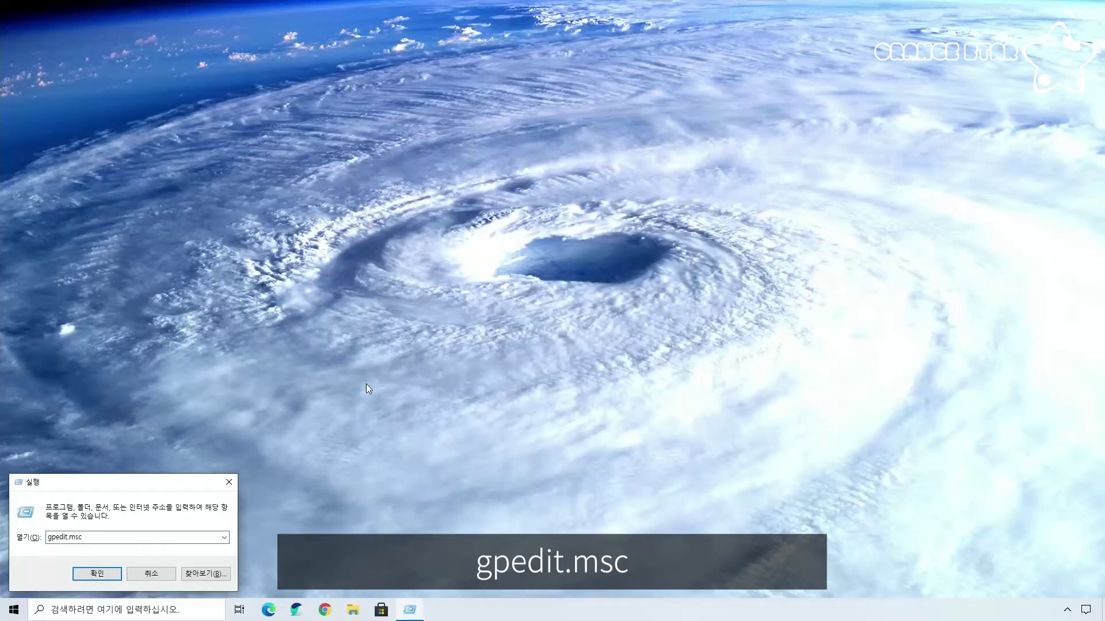
key("Return")
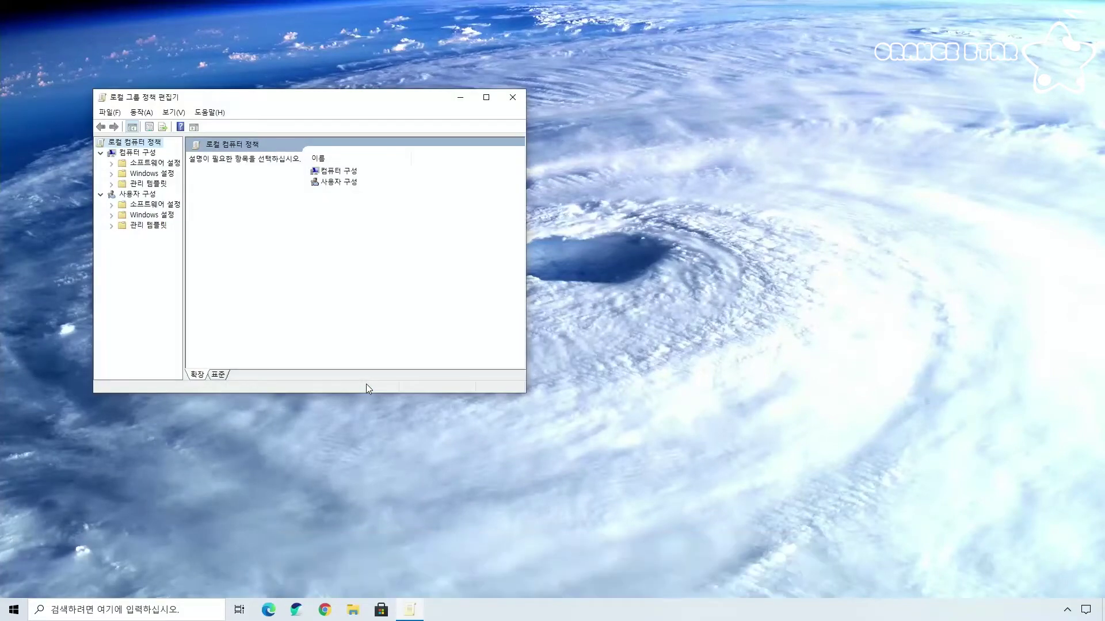
left_click(486, 97)
left_click_drag(90, 278, 201, 283)
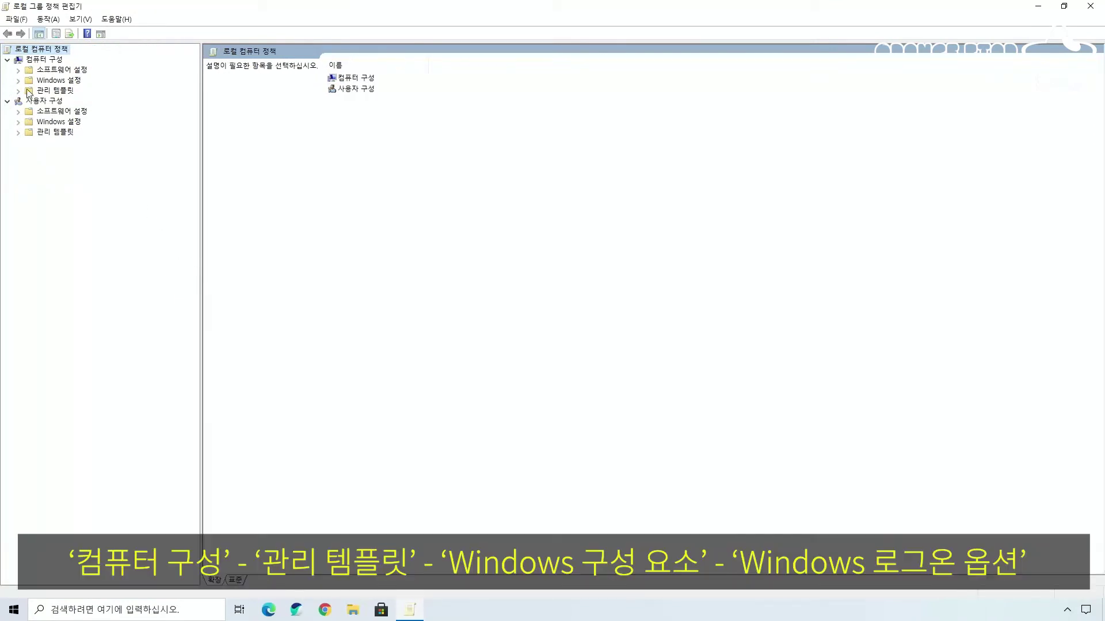
- Go to 컴퓨터 구성 > 관리 템플릿 > Windows 구성 요소 > Windows 로그온 옵션 in the policy tree
left_click(25, 62)
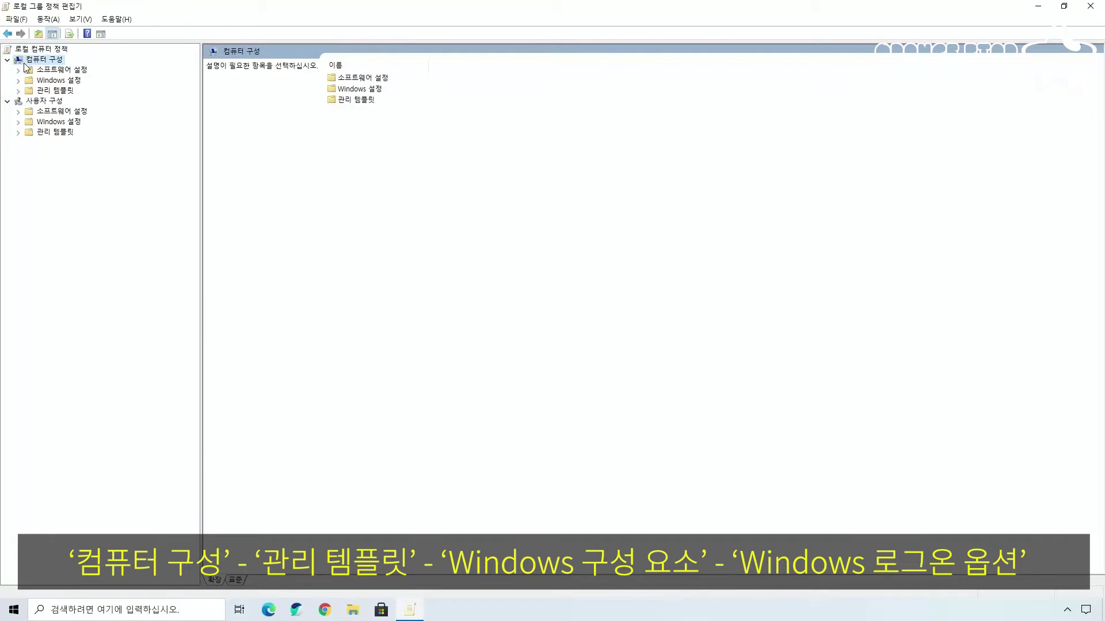
left_click(19, 91)
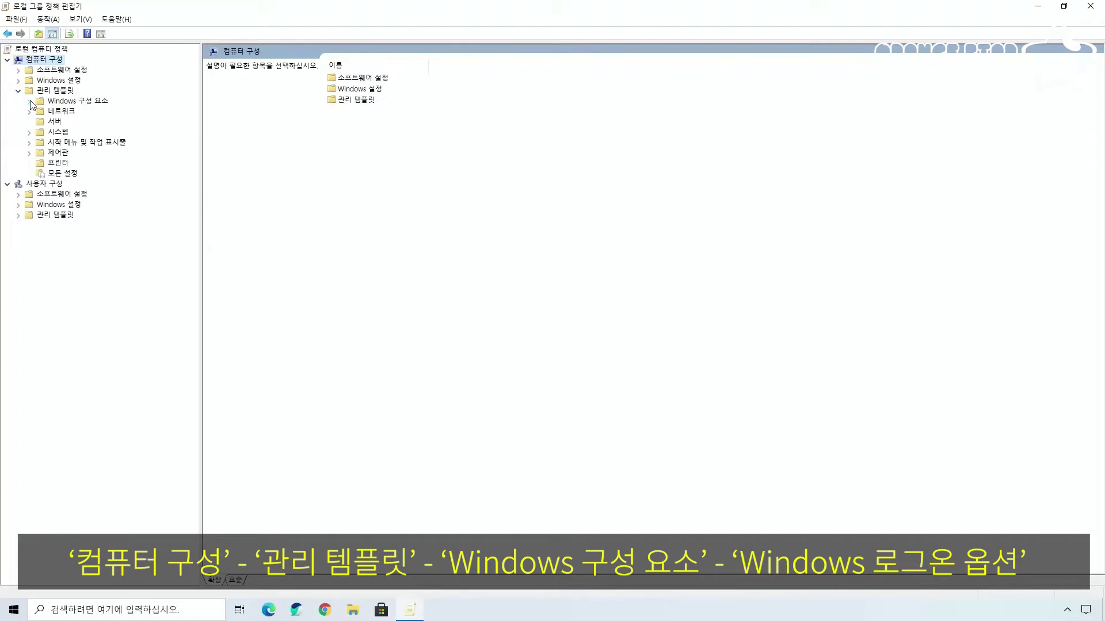
left_click(30, 103)
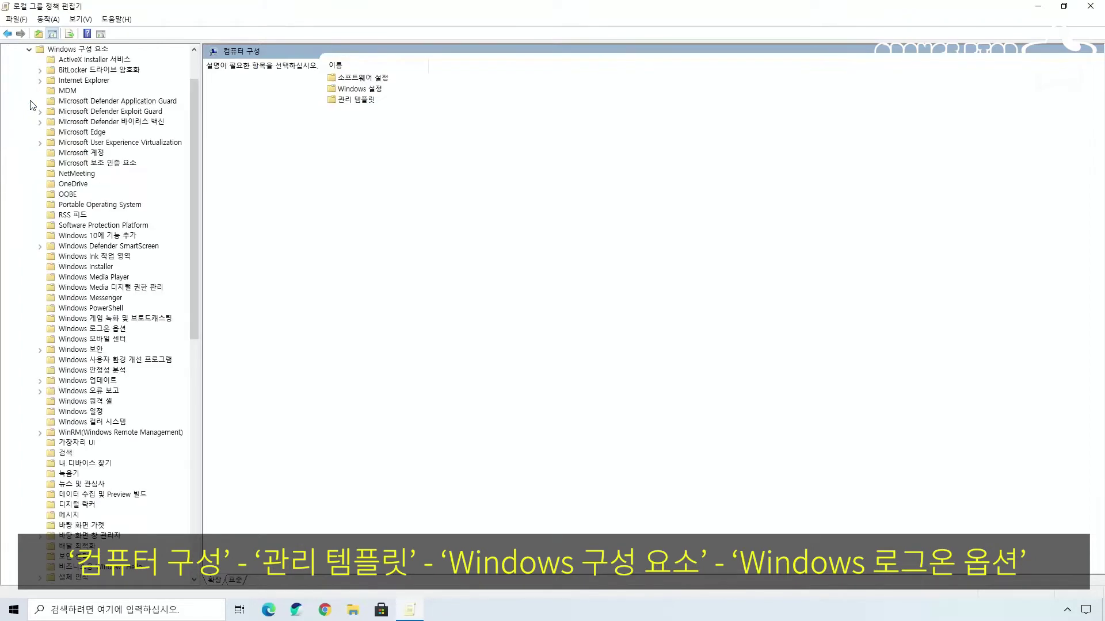
left_click(73, 331)
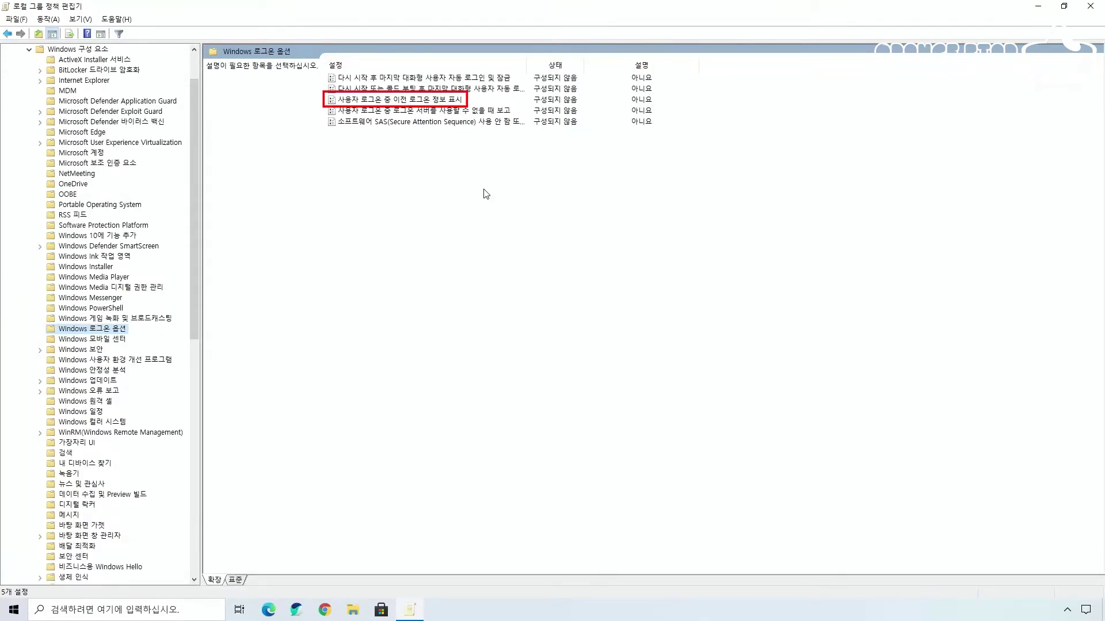
- Set the policy "사용자 로그온 중 이전 로그온 정보 표시" to 사용 and save it
double_click(426, 101)
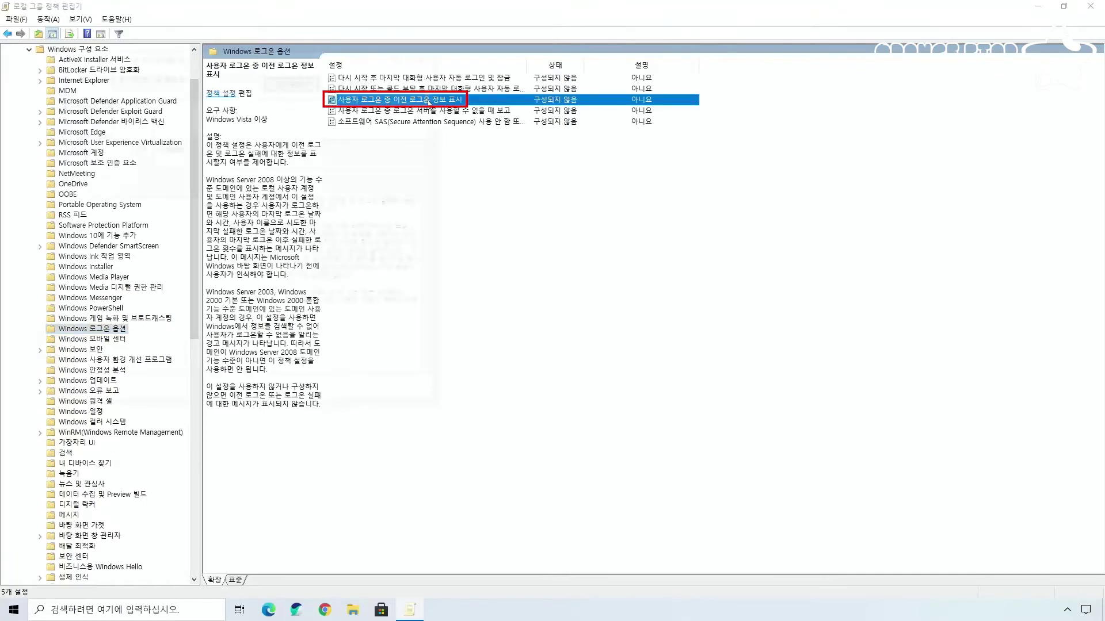
left_click_drag(297, 55, 562, 143)
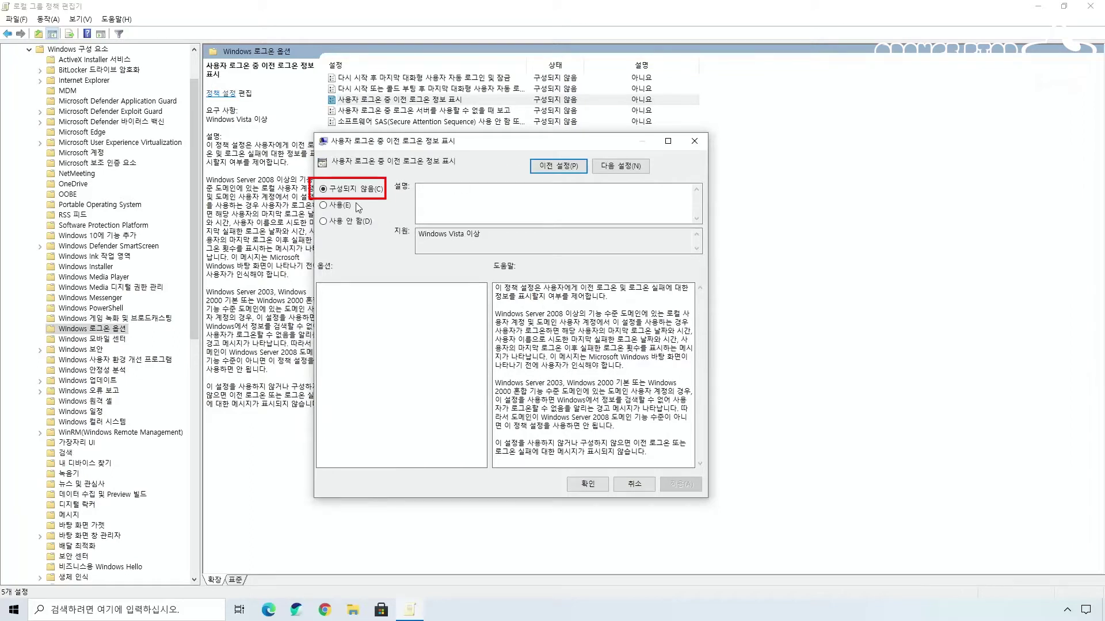
left_click(341, 205)
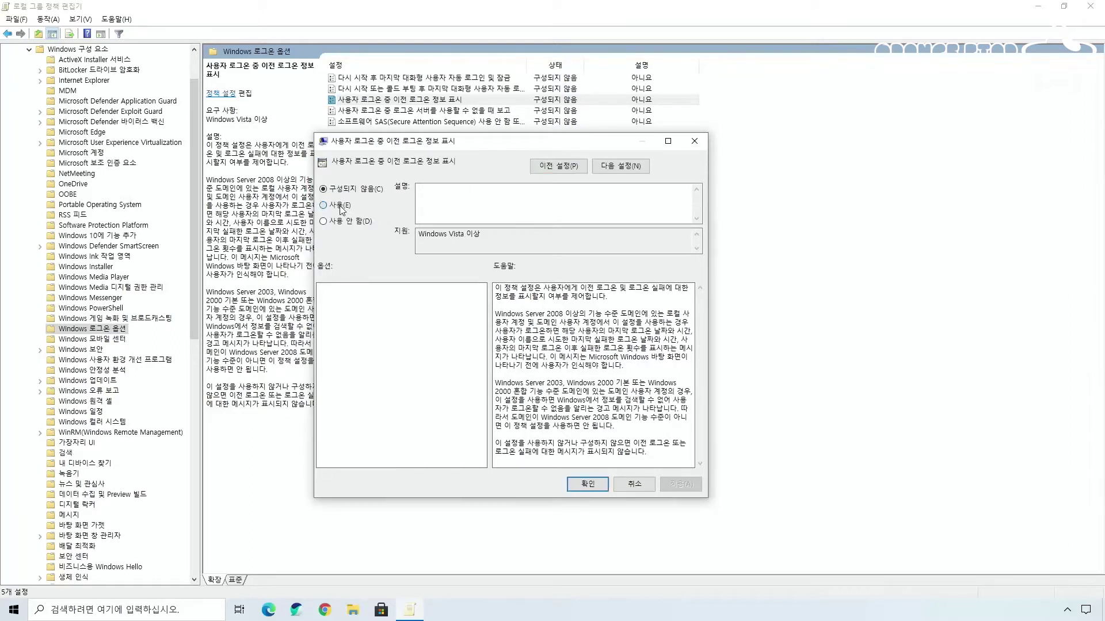
left_click(598, 491)
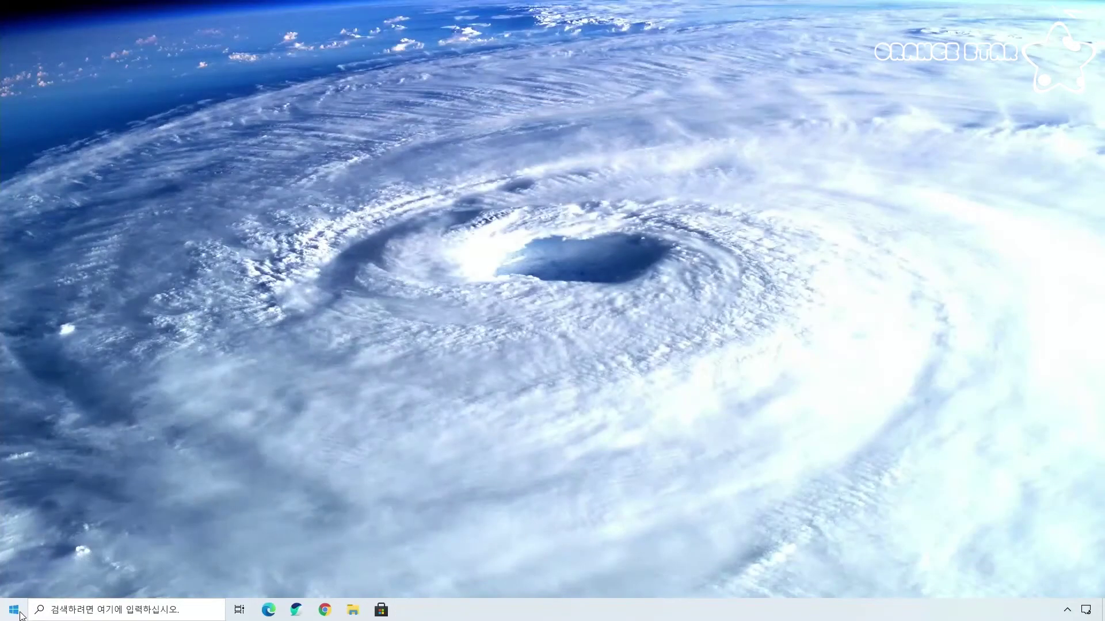
- Restart the computer and acknowledge the previous logon information screen at sign-in
left_click(14, 609)
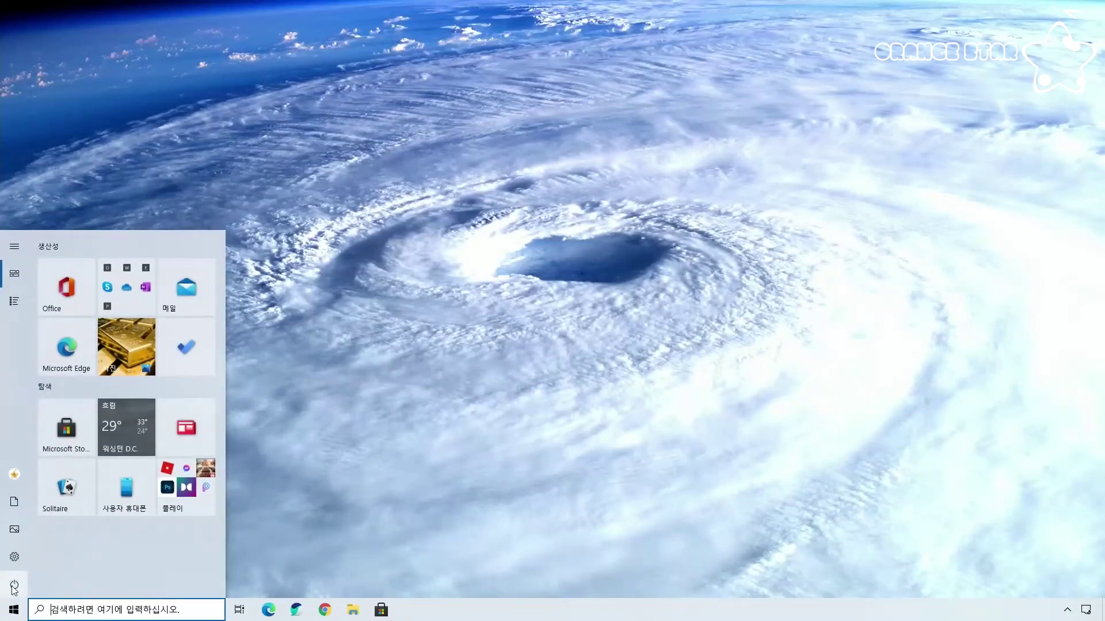
left_click(13, 584)
left_click(43, 554)
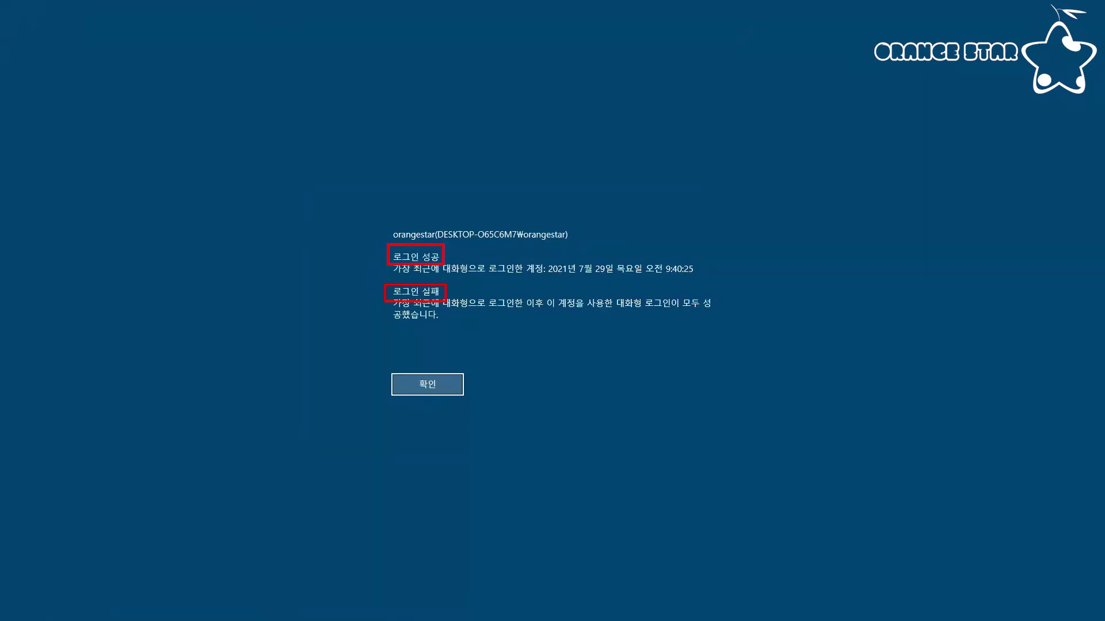
left_click(412, 388)
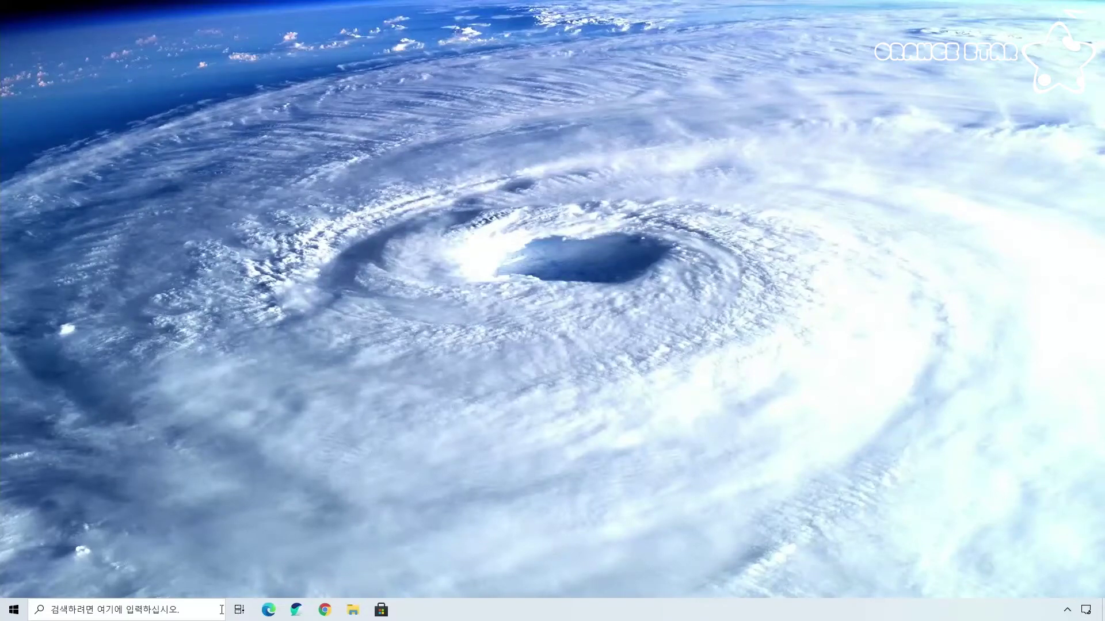
- Reopen the Local Group Policy Editor maximized and go to Windows 로그온 옵션 under 컴퓨터 구성 > 관리 템플릿 > Windows 구성 요소
left_click(138, 610)
left_click(111, 393)
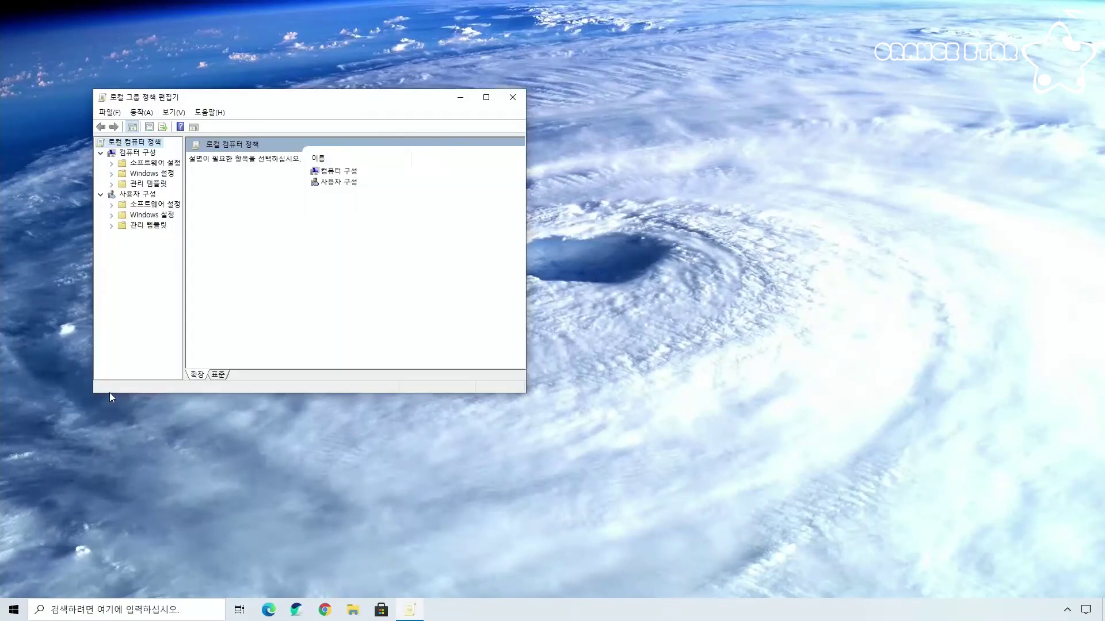
double_click(281, 96)
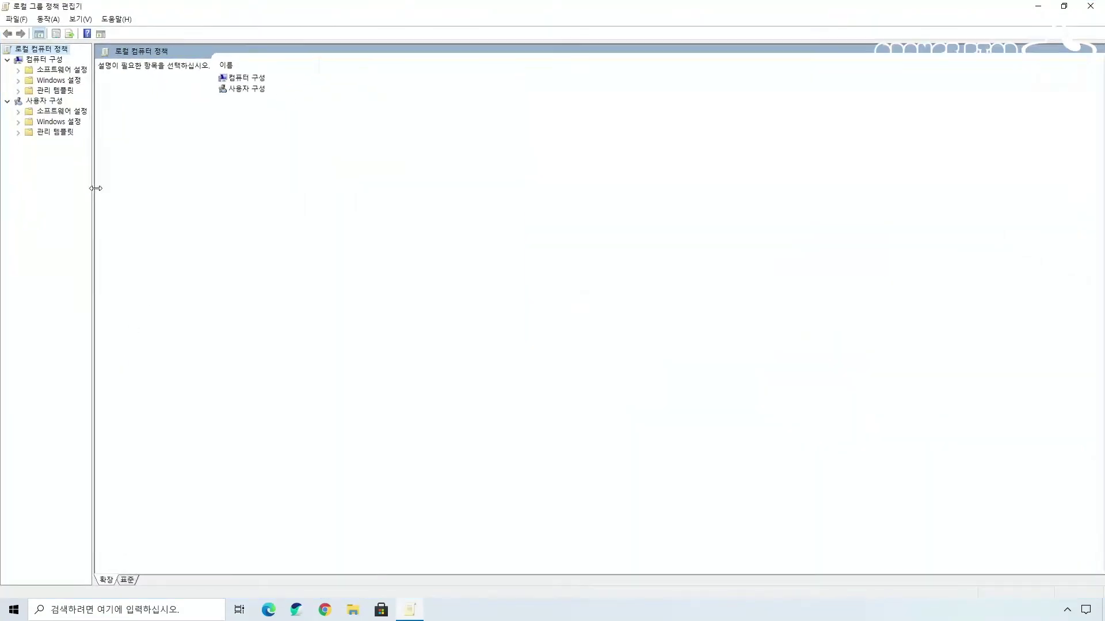
left_click(19, 91)
left_click(29, 101)
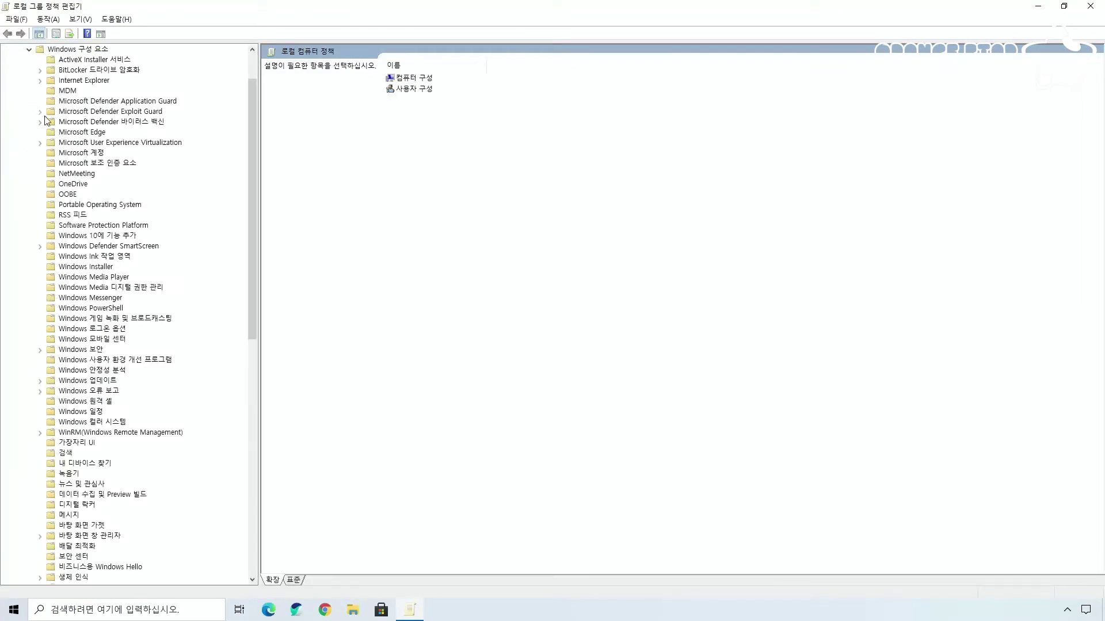
left_click(60, 329)
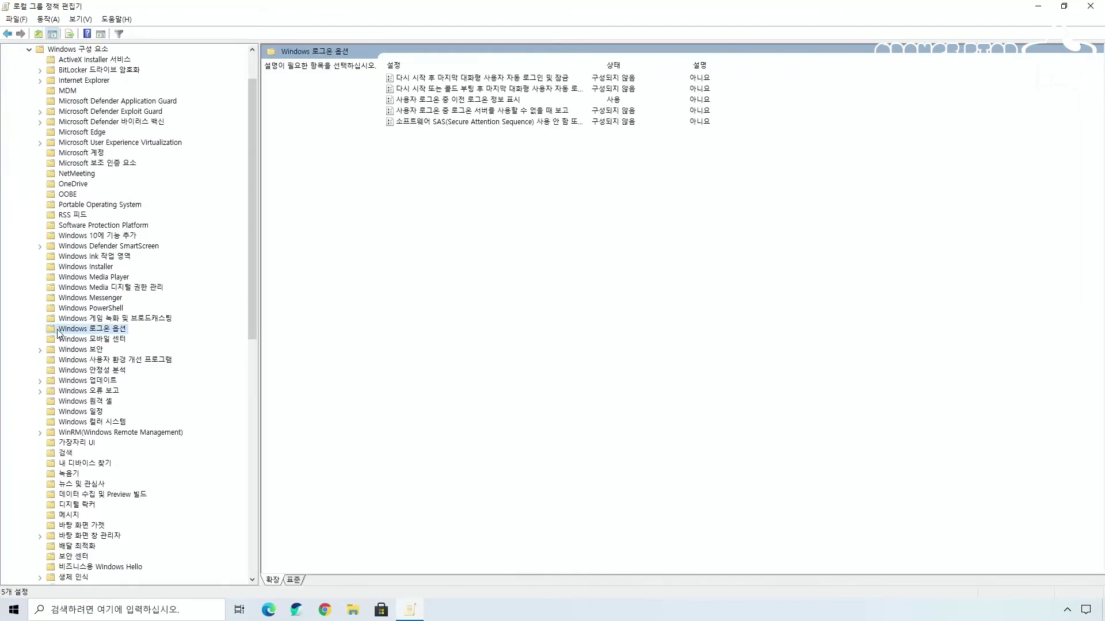
- Set the policy "사용자 로그온 중 이전 로그온 정보 표시" to 구성되지 않음, apply it and close the policy editor
double_click(437, 103)
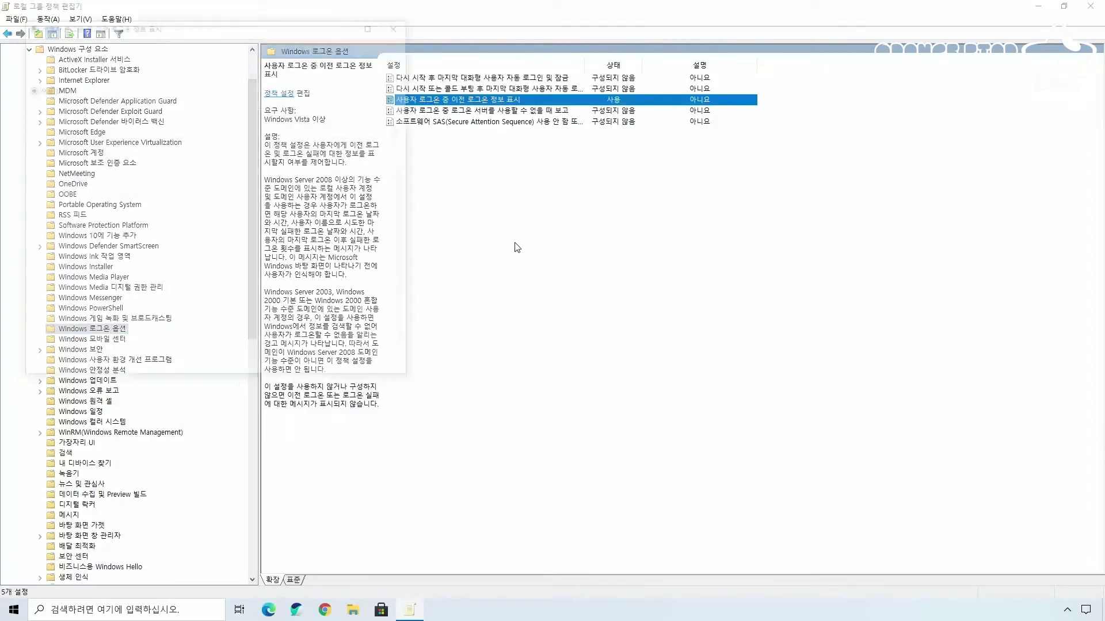
left_click_drag(241, 25, 561, 144)
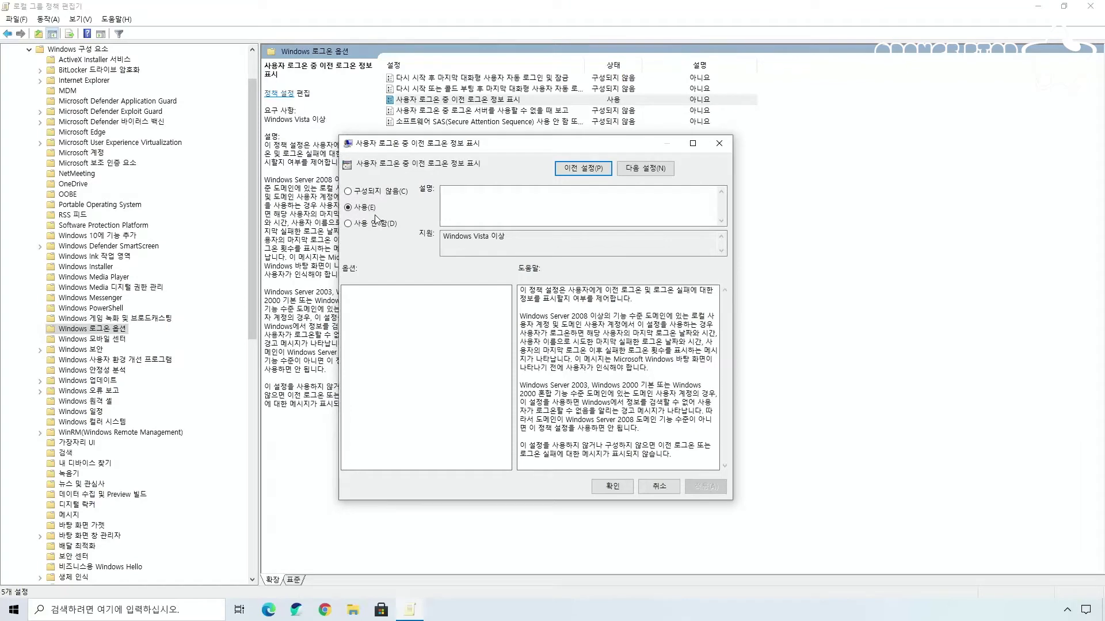
left_click(379, 194)
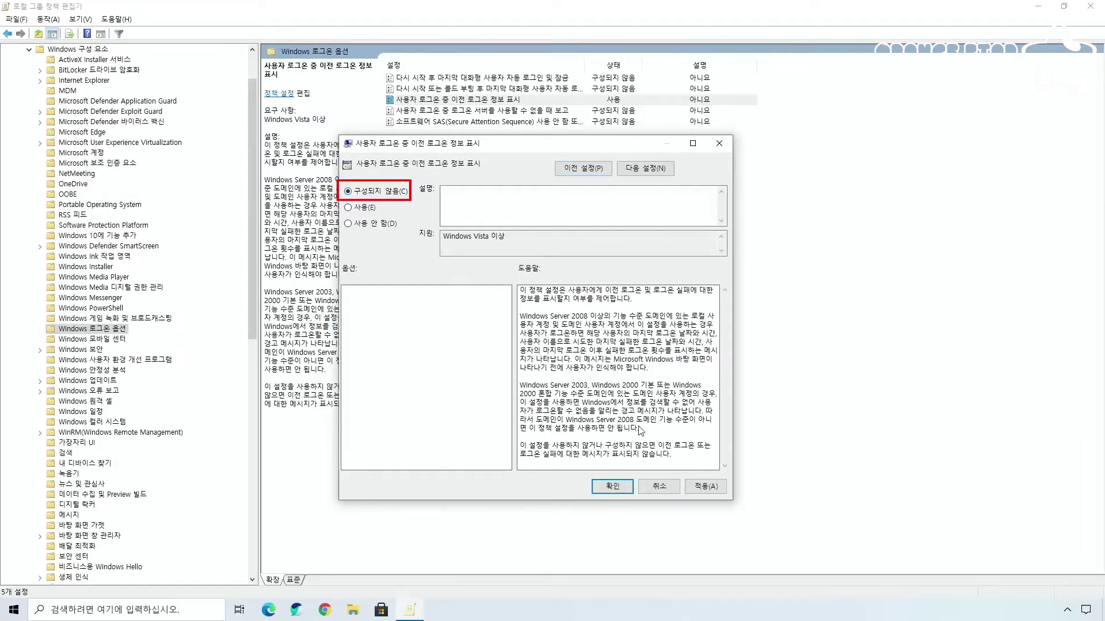
left_click(696, 490)
left_click(637, 491)
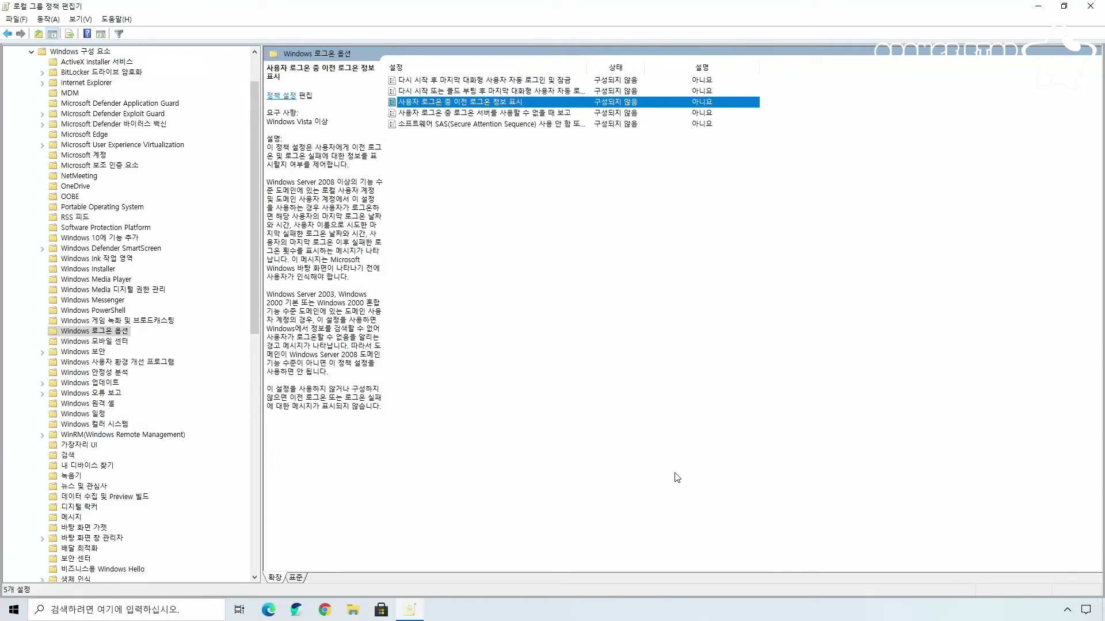
left_click(1090, 6)
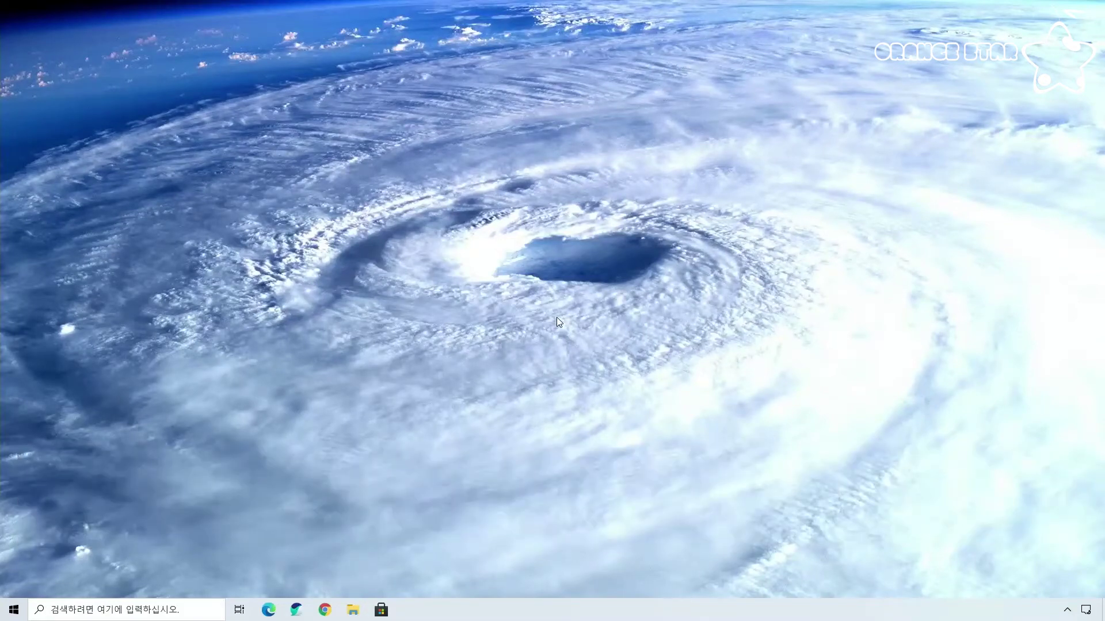
- Run regedit and allow the Registry Editor to make changes to the device
key("super+r")
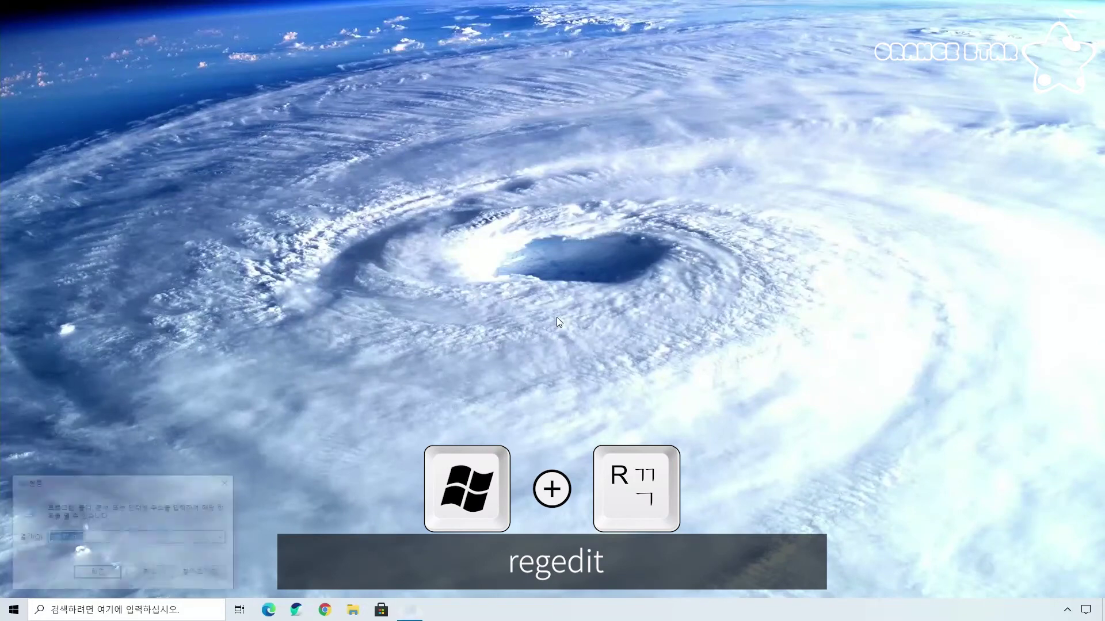
type("regedit")
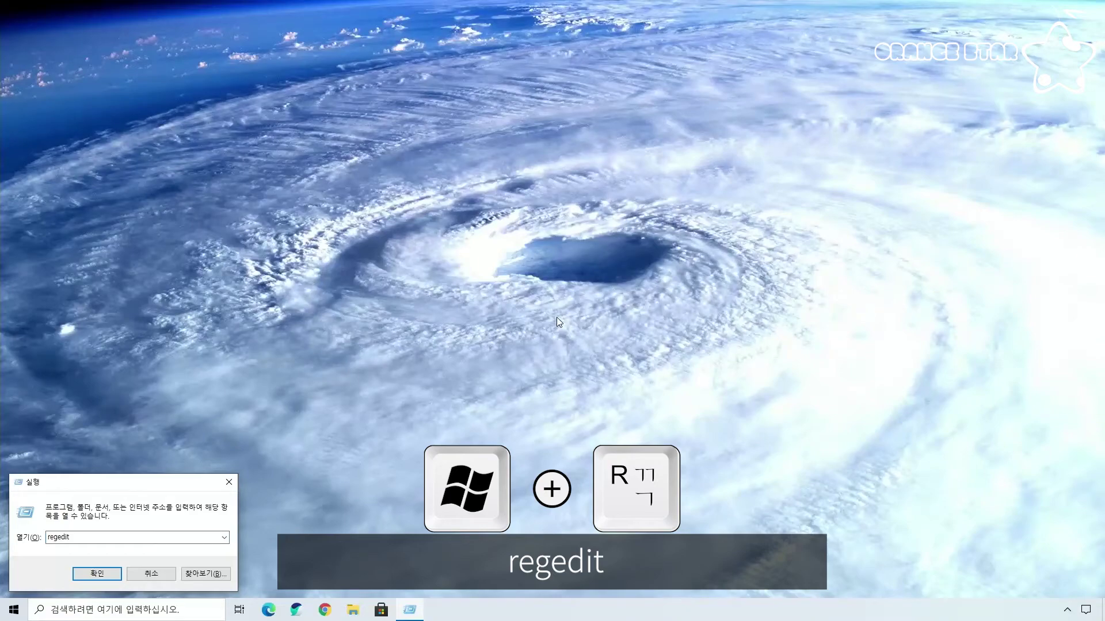
key("Return")
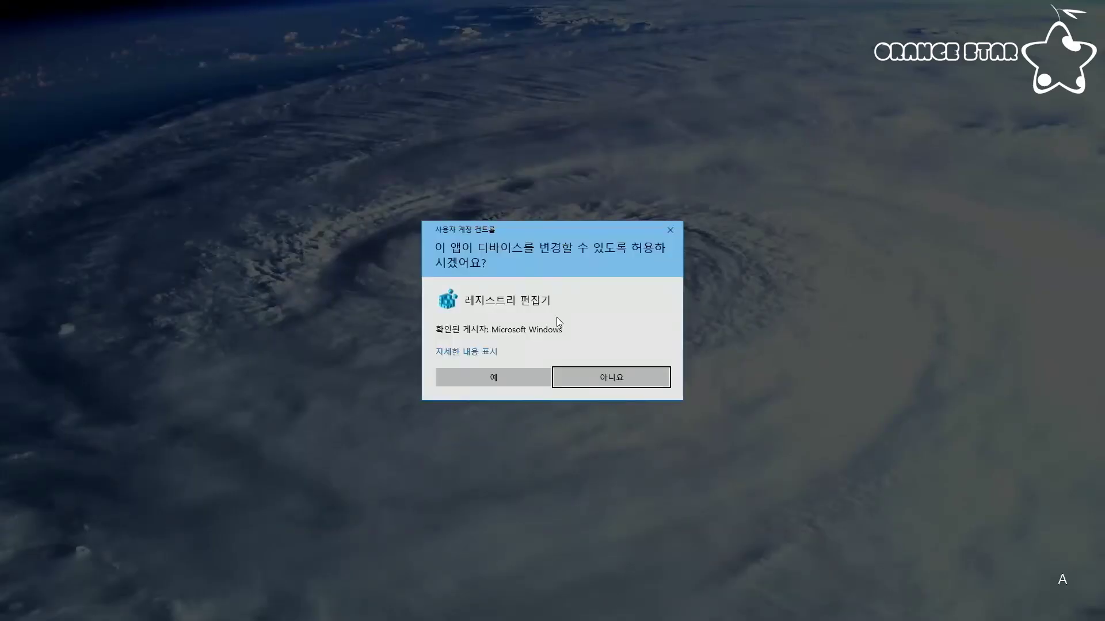
left_click(505, 378)
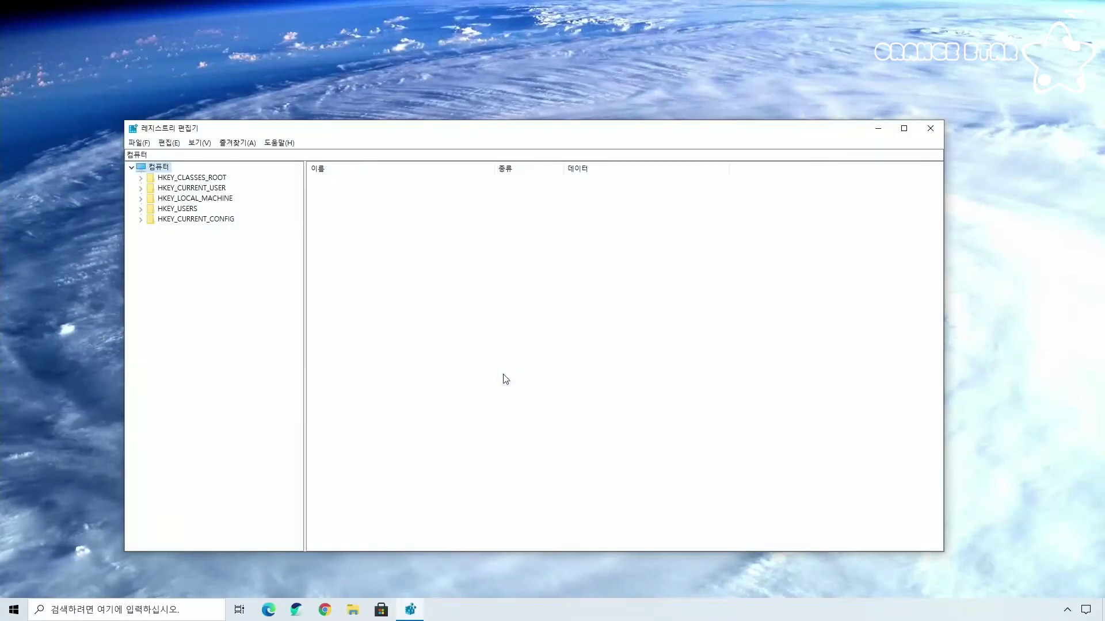
- Expand the registry tree through HKEY_LOCAL_MACHINE > SOFTWARE > Microsoft > Windows
left_click(186, 200)
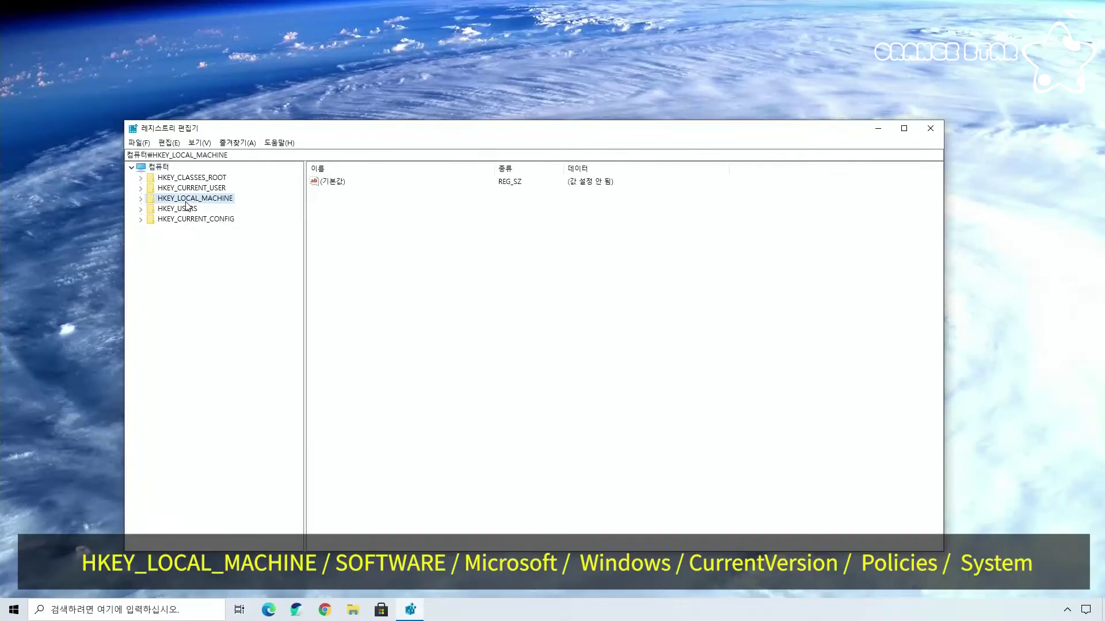
double_click(185, 199)
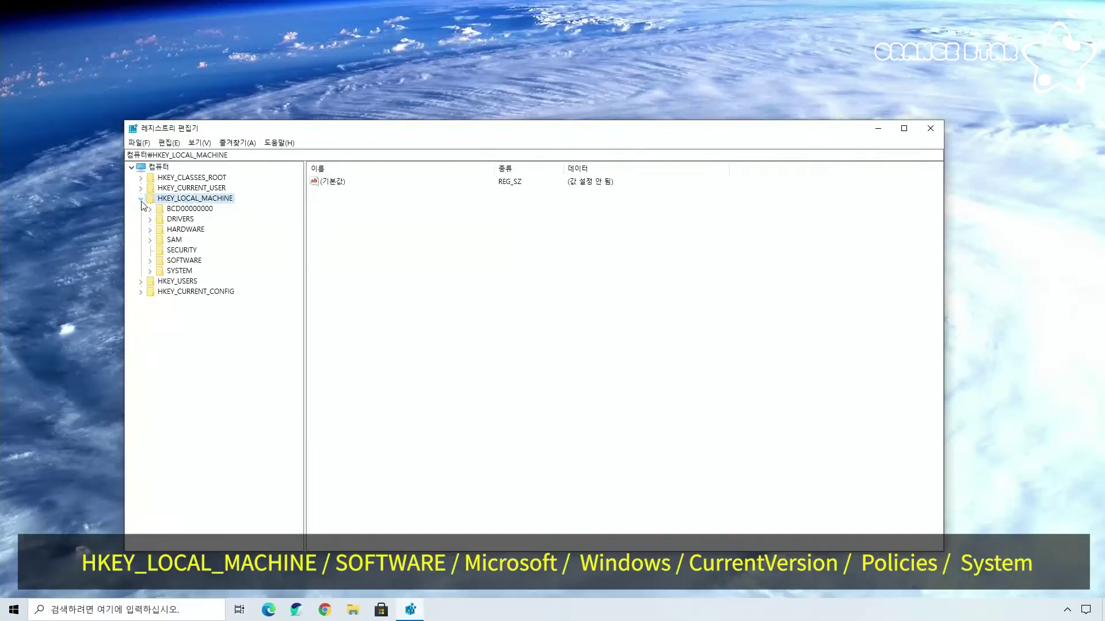
left_click(150, 261)
left_click(160, 366)
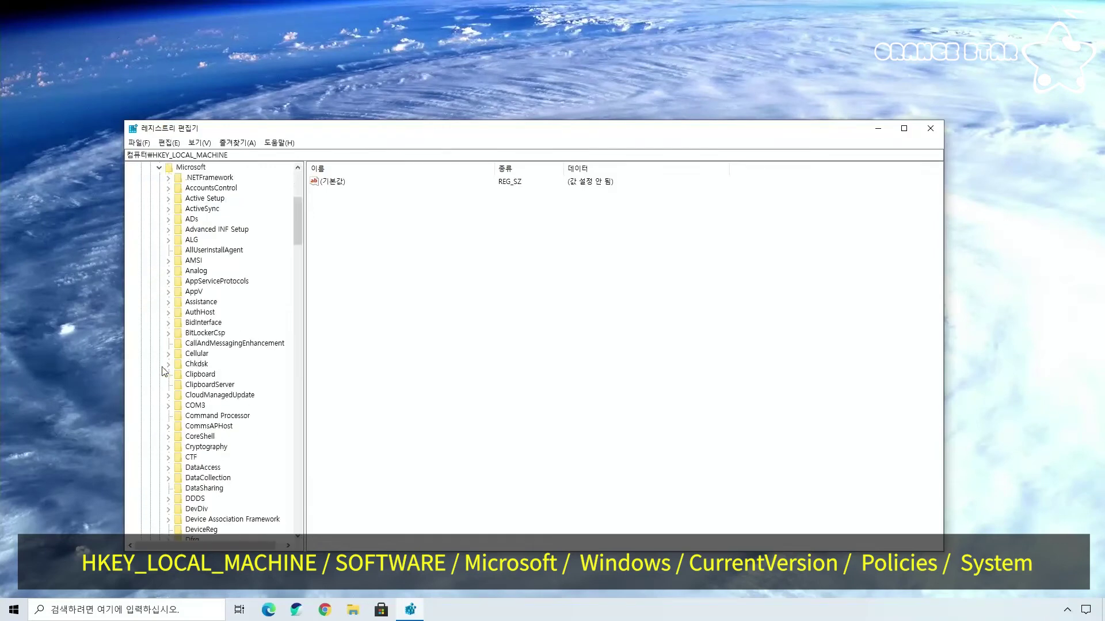
scroll(163, 372, "down", 20)
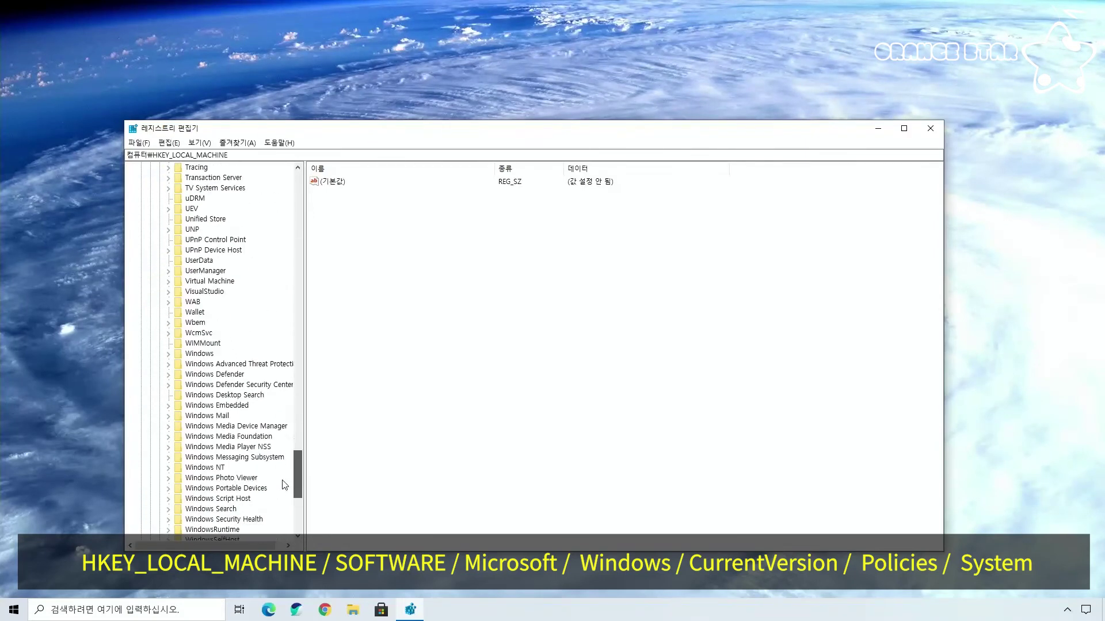
left_click(168, 333)
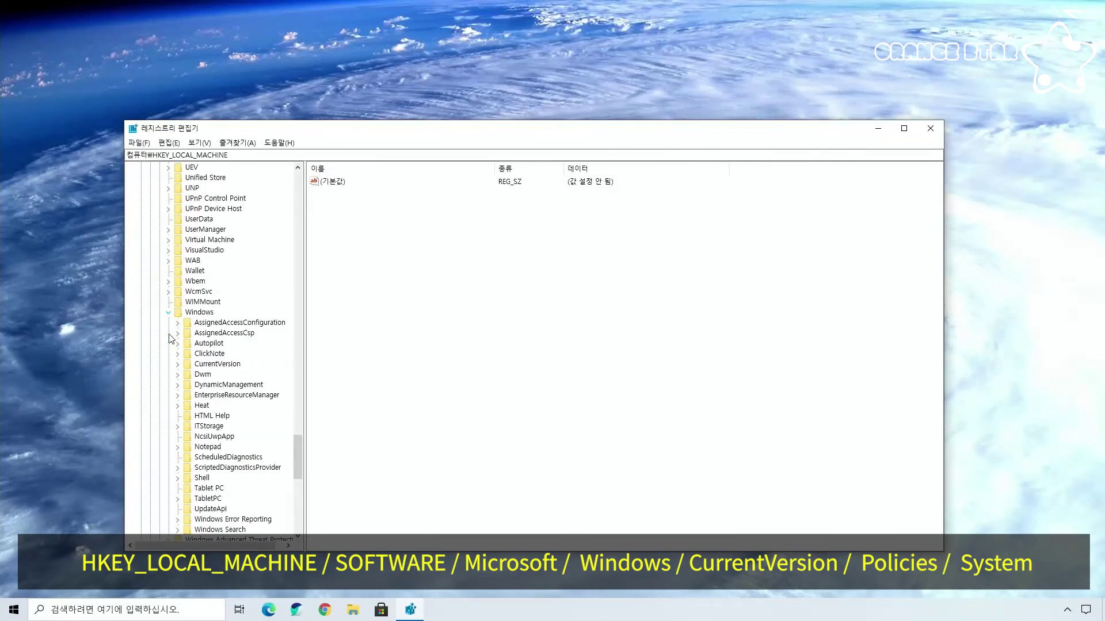
- Under the Windows key, go to CurrentVersion > Policies > System to show its values
left_click(218, 364)
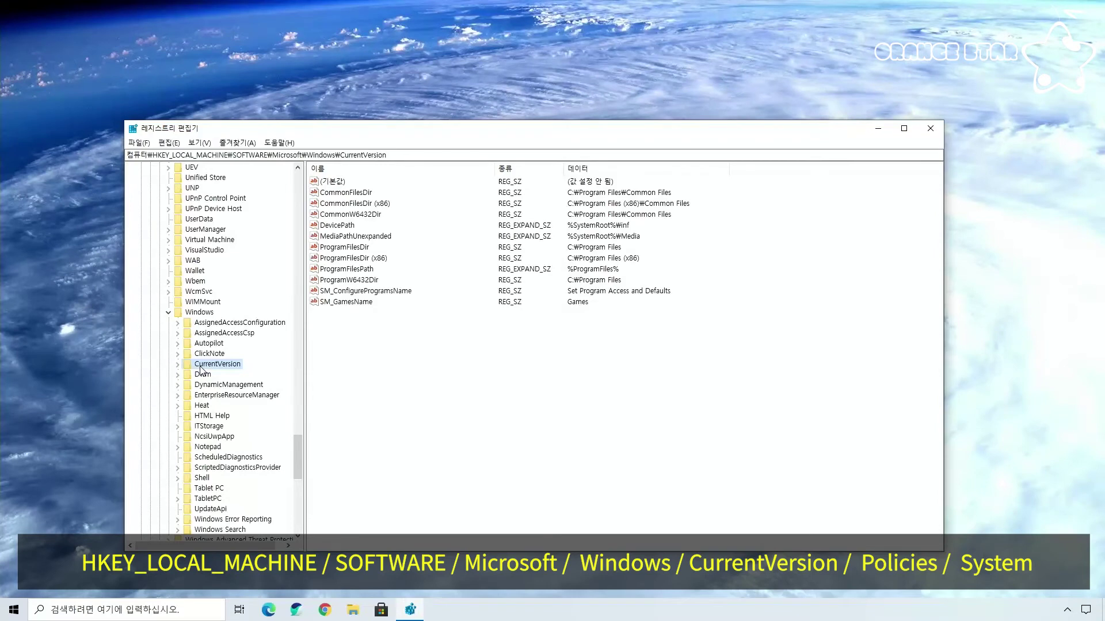
key("Right")
left_click(297, 423)
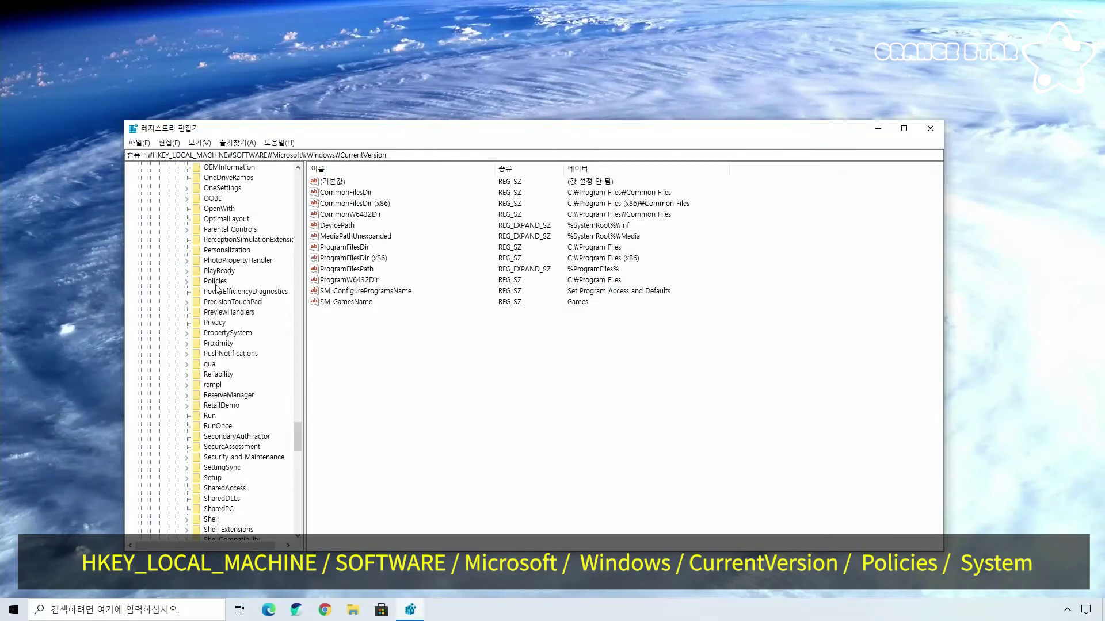
left_click(215, 281)
left_click(186, 281)
left_click(222, 365)
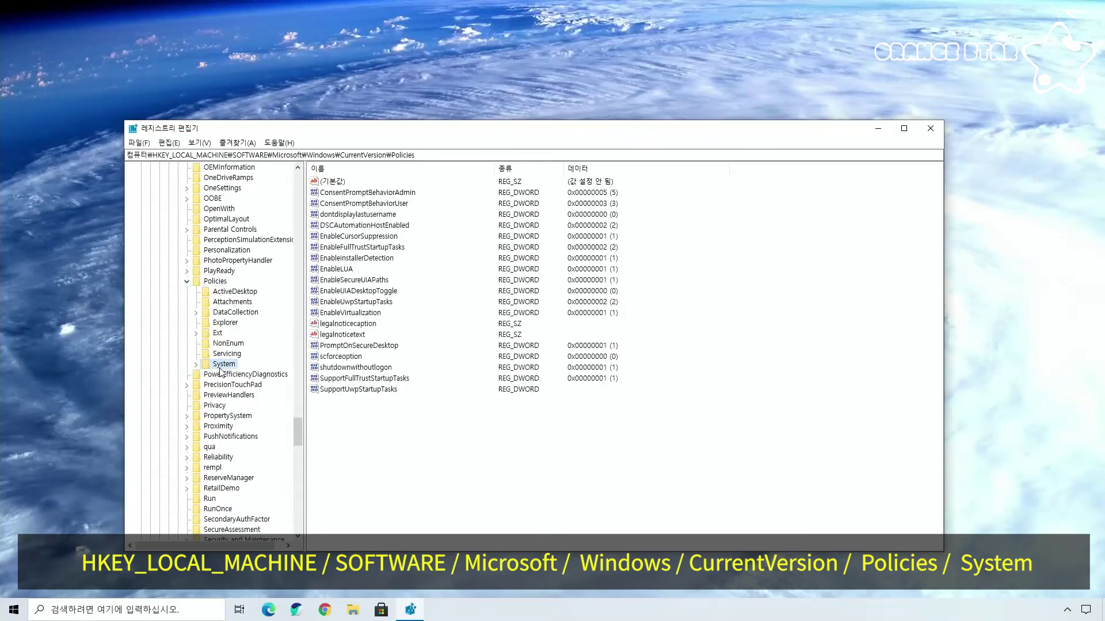
left_click(396, 434)
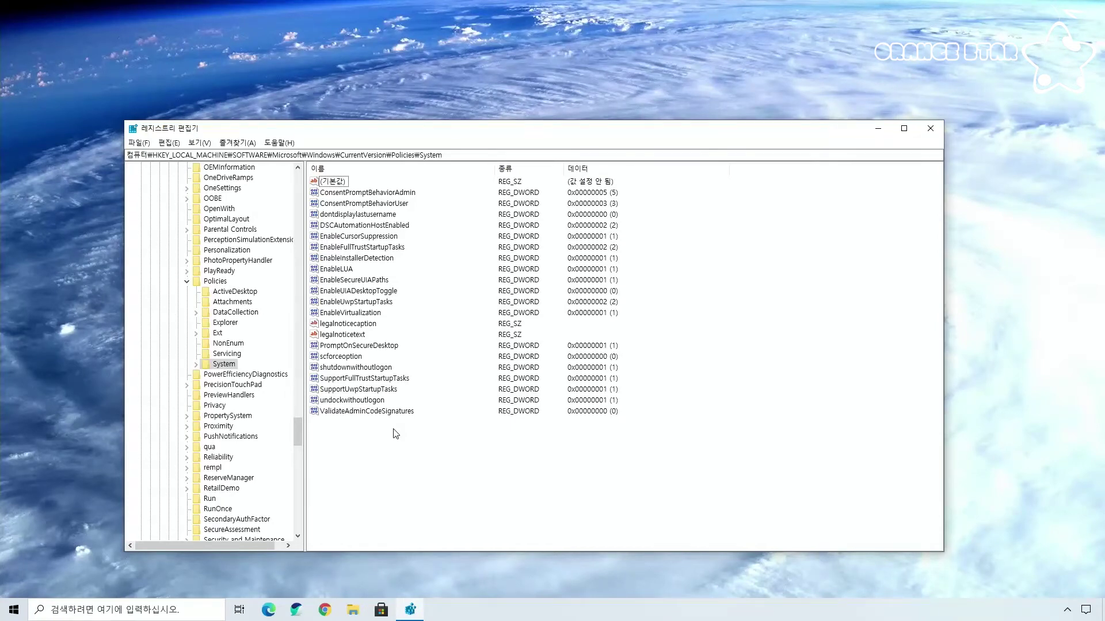
- Create a new DWORD(32비트) value named DisplayLastLogonInfo in the System key
left_click(225, 365)
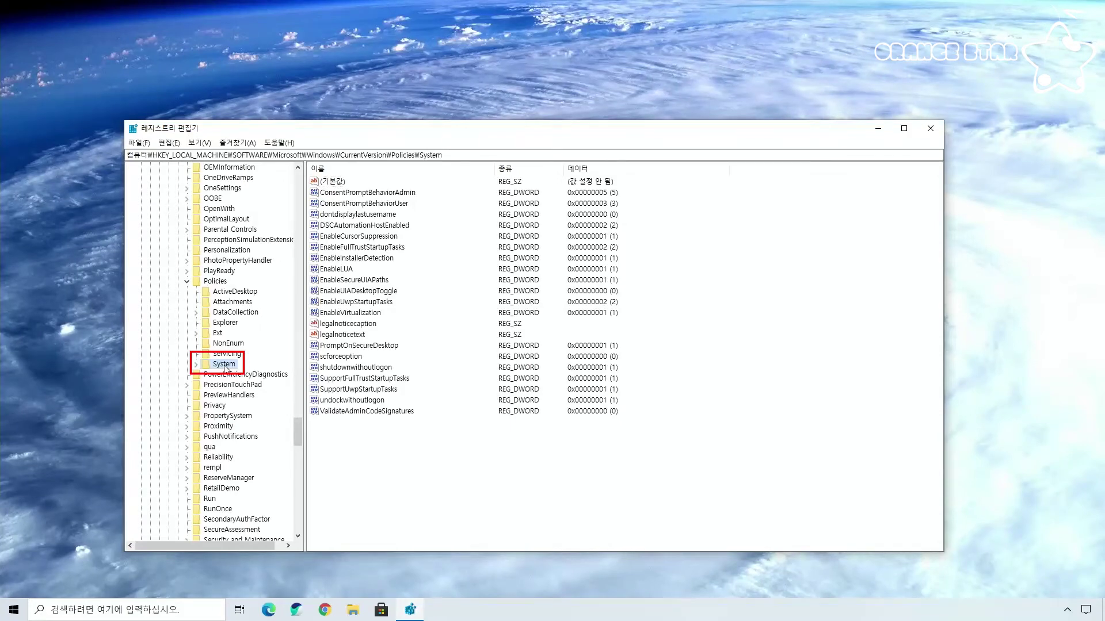
right_click(224, 365)
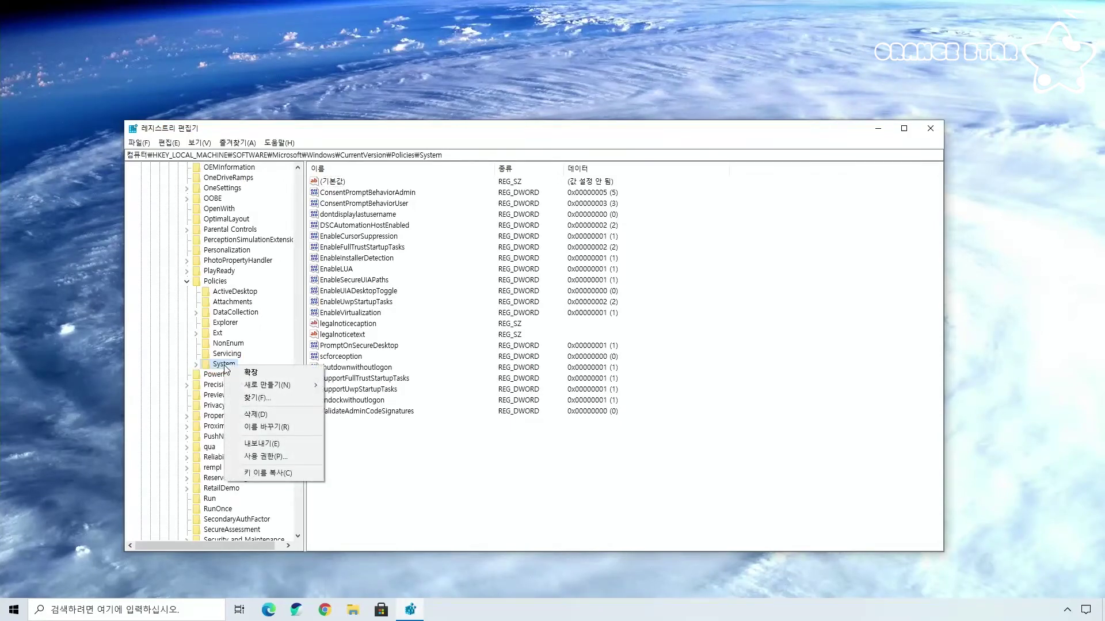
mouse_move(256, 387)
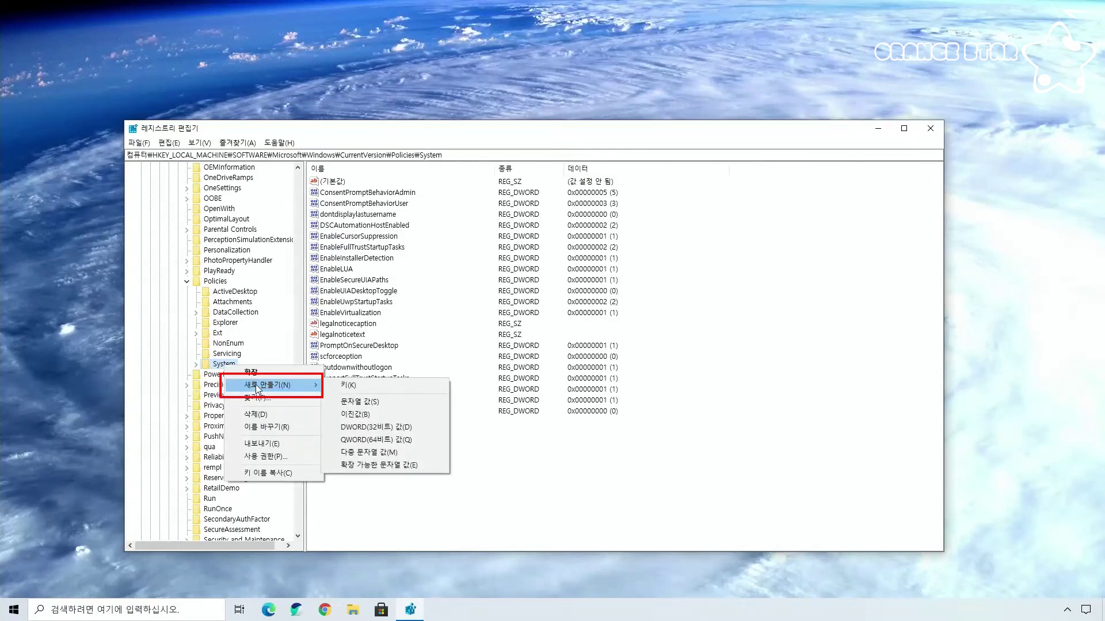
left_click(382, 427)
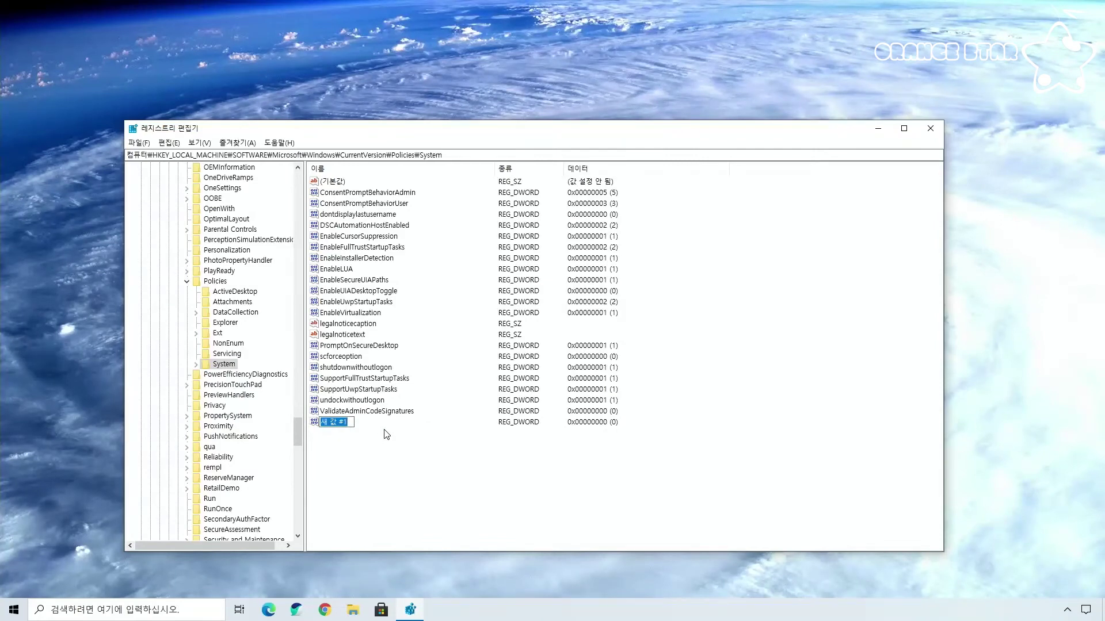
type("DisplayLastLogonInfo")
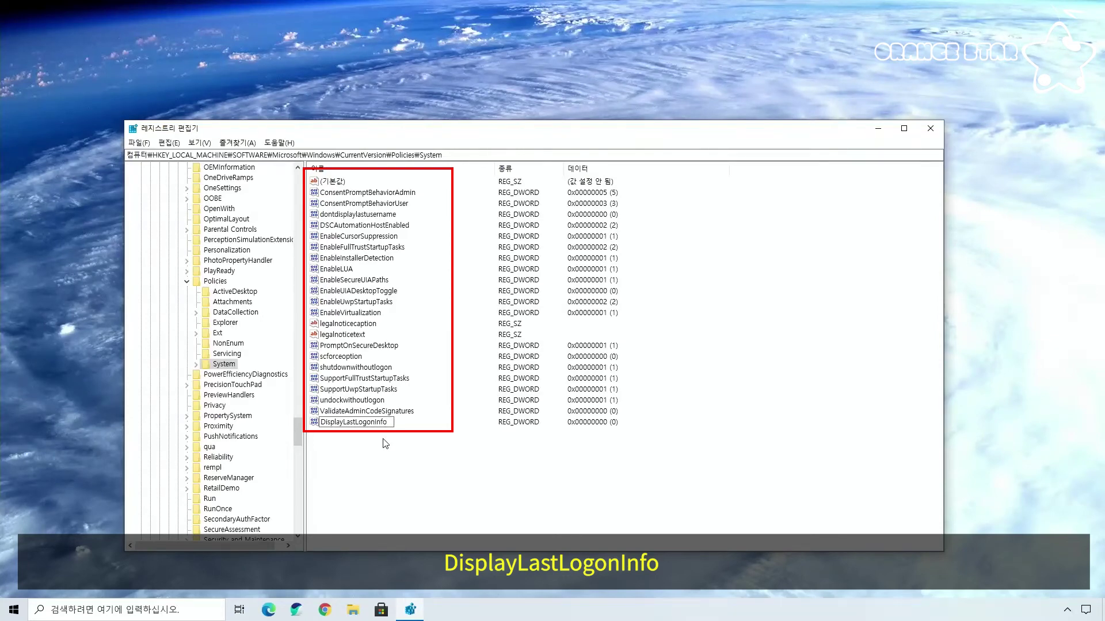
key("Return")
- Set the value data of DisplayLastLogonInfo to 1 and close the Registry Editor
double_click(360, 422)
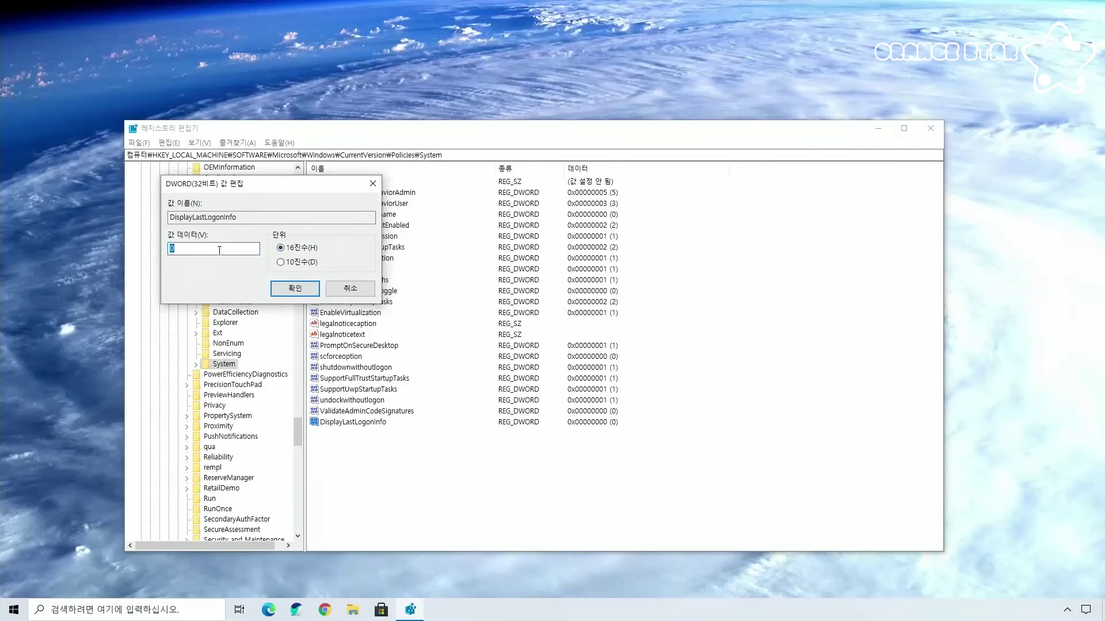
type("1")
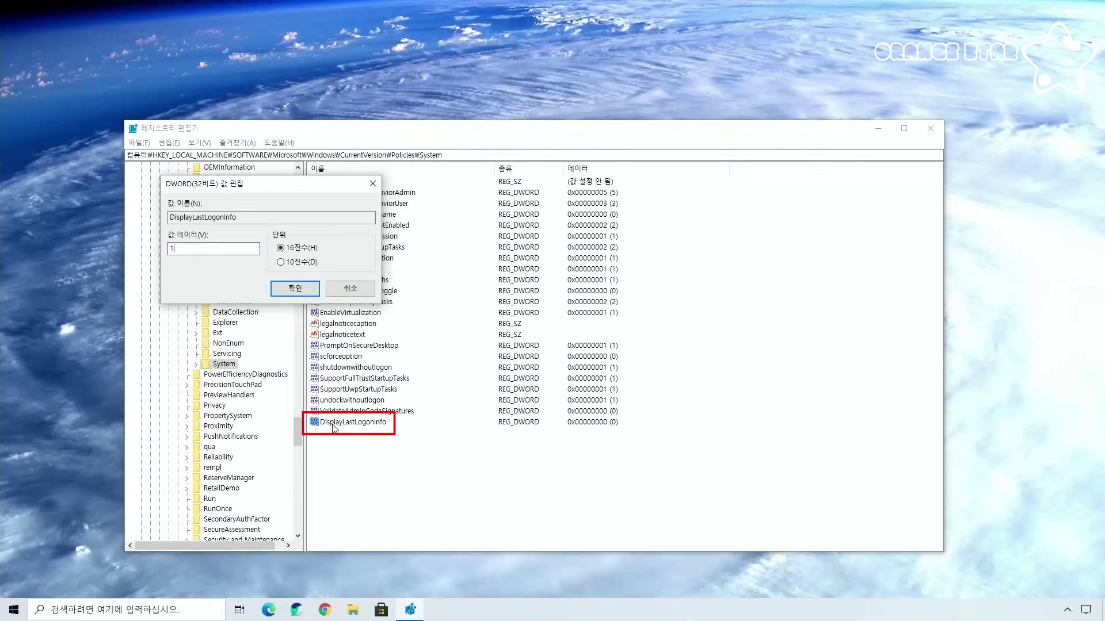
left_click(295, 288)
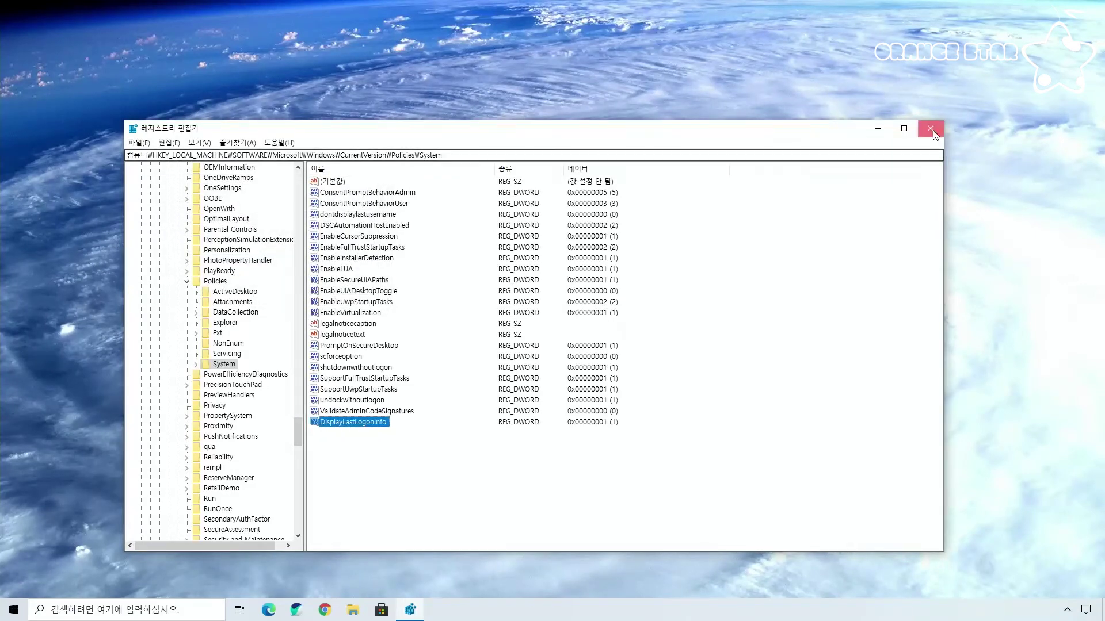
left_click(930, 128)
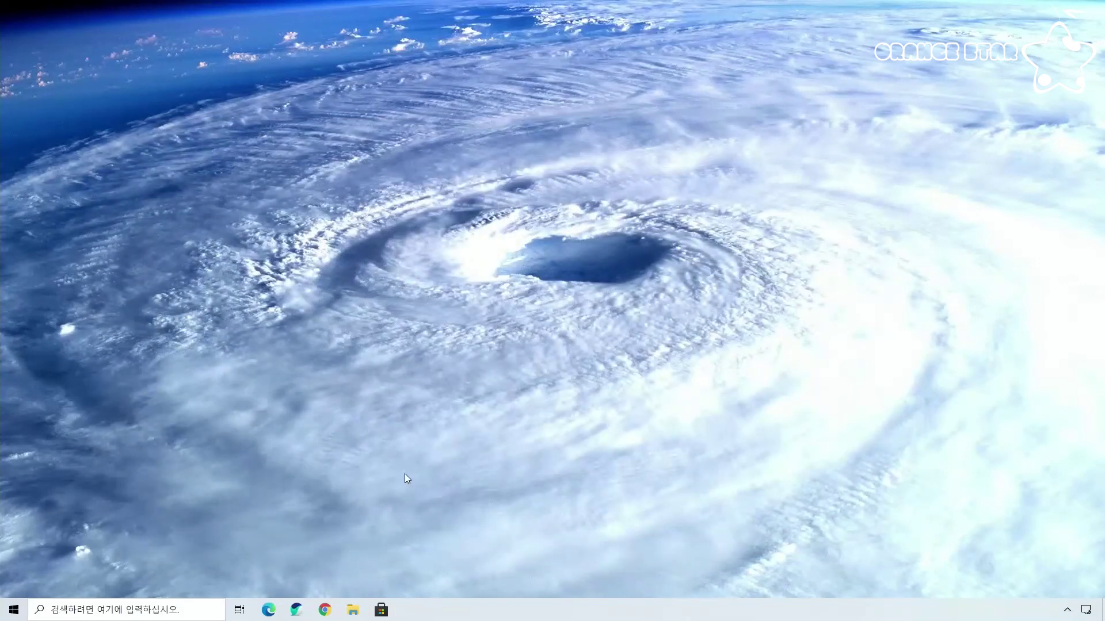
- Restart the computer to apply the registry change
left_click(14, 609)
left_click(15, 584)
left_click(47, 558)
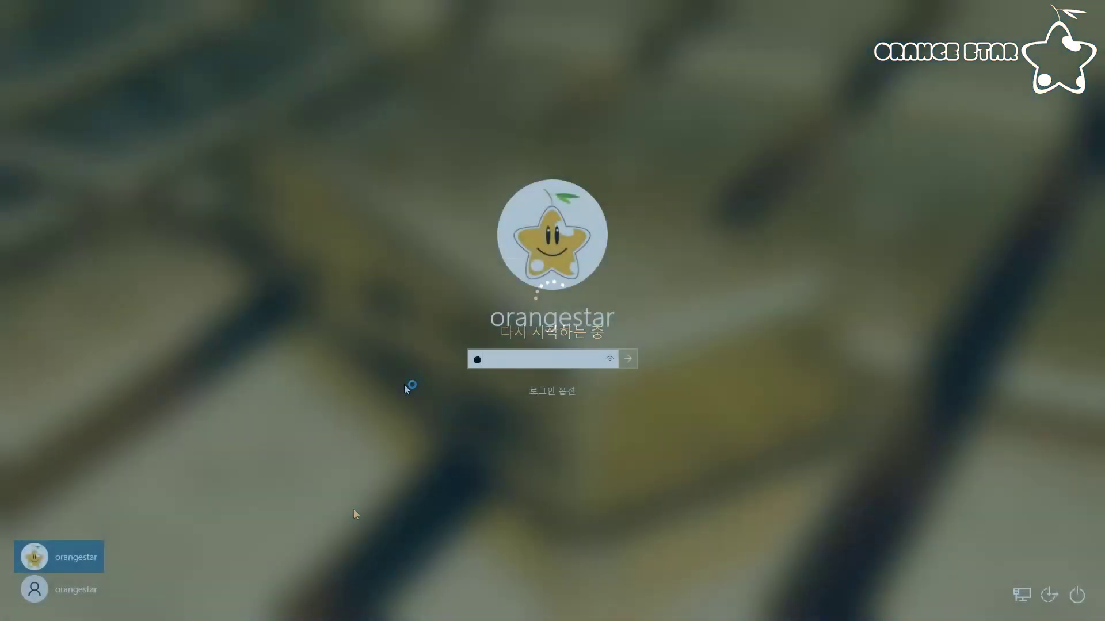
- Sign in with the account password and acknowledge the previous logon information screen
type("****")
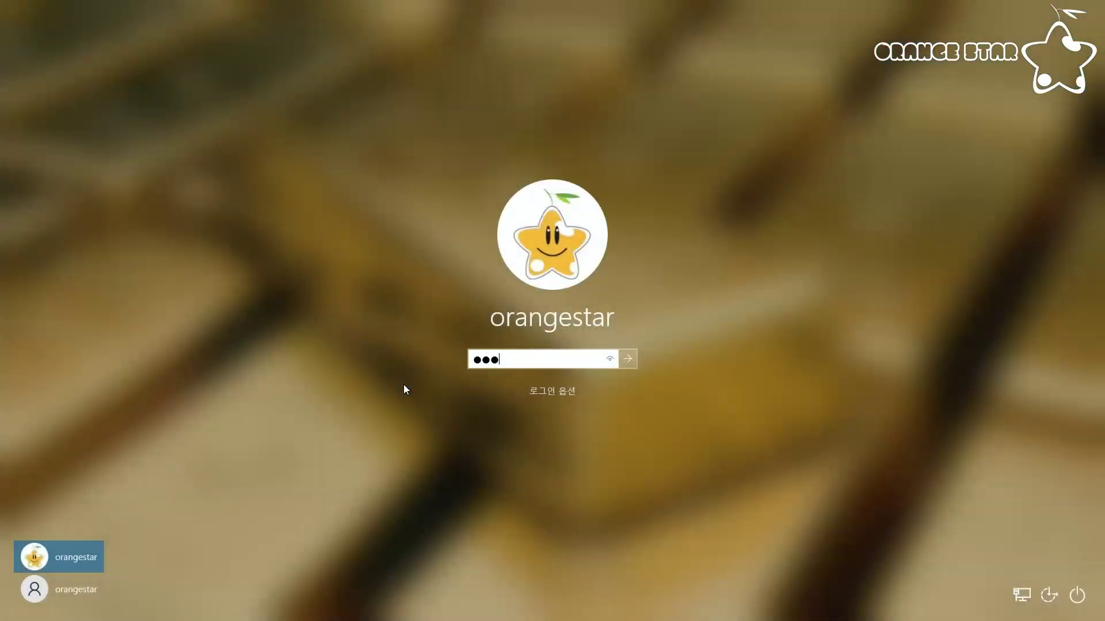
key("Return")
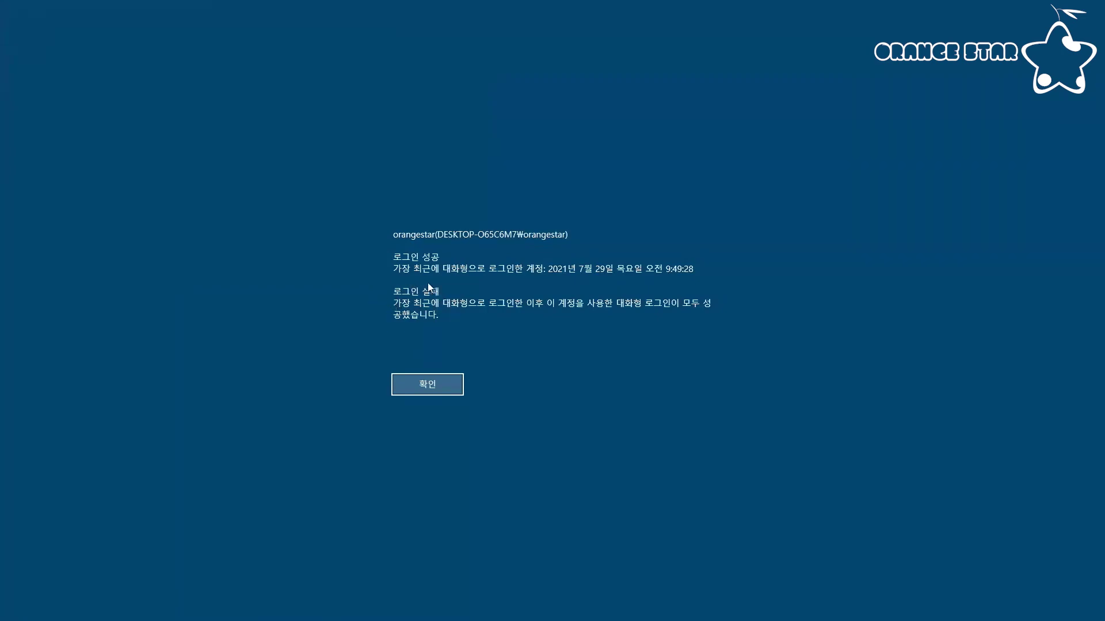
left_click(404, 386)
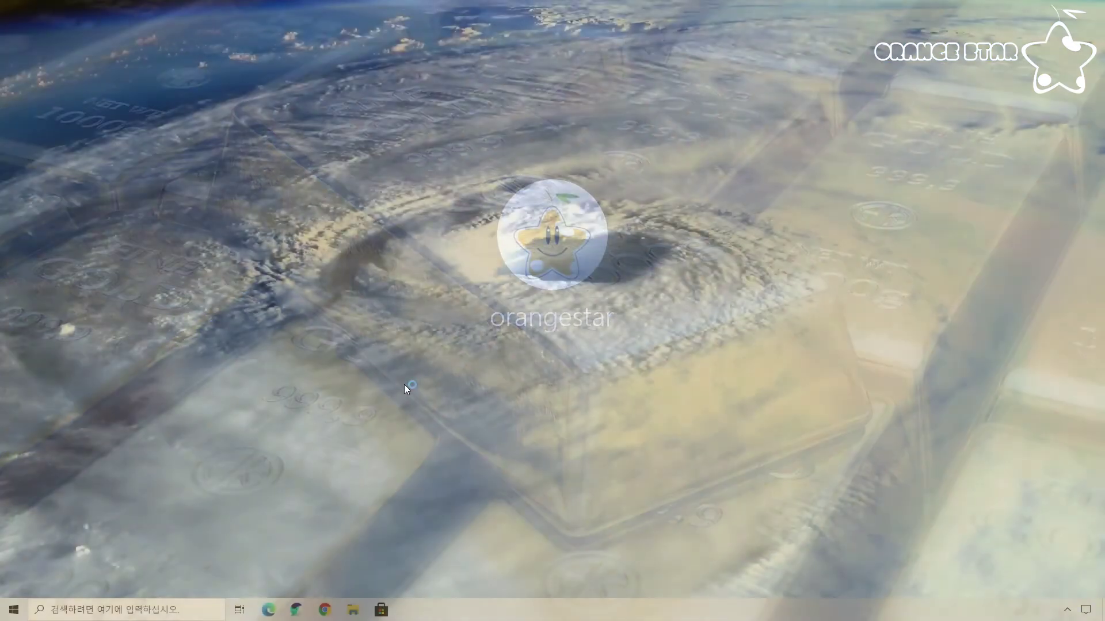